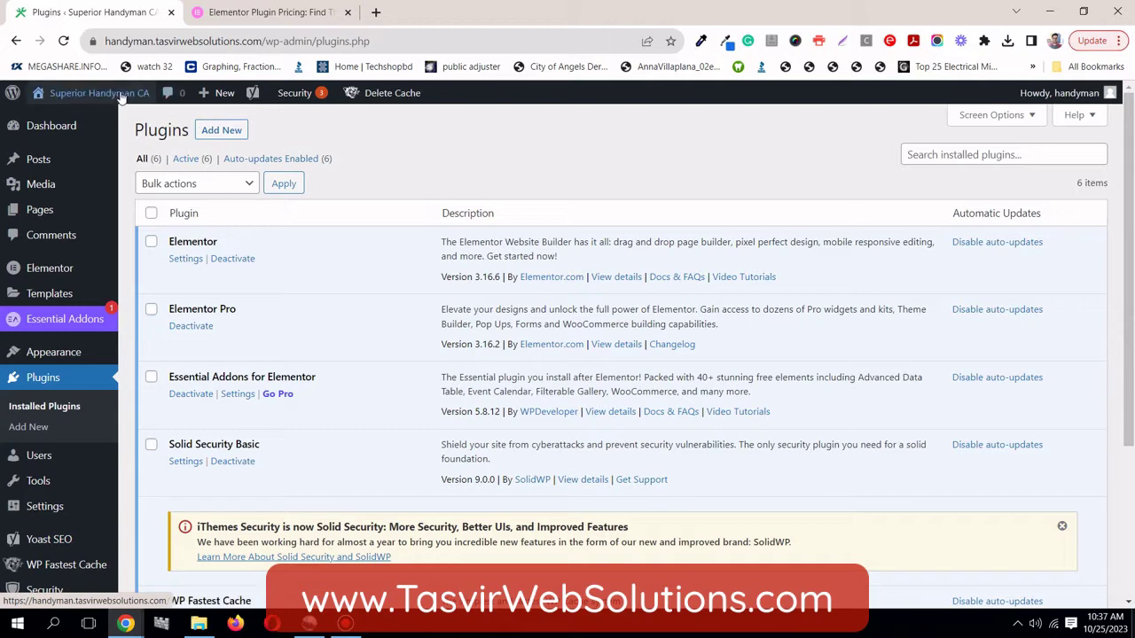
- Open the site homepage in a new browser tab from the admin bar's site name
right_click(122, 96)
click(156, 104)
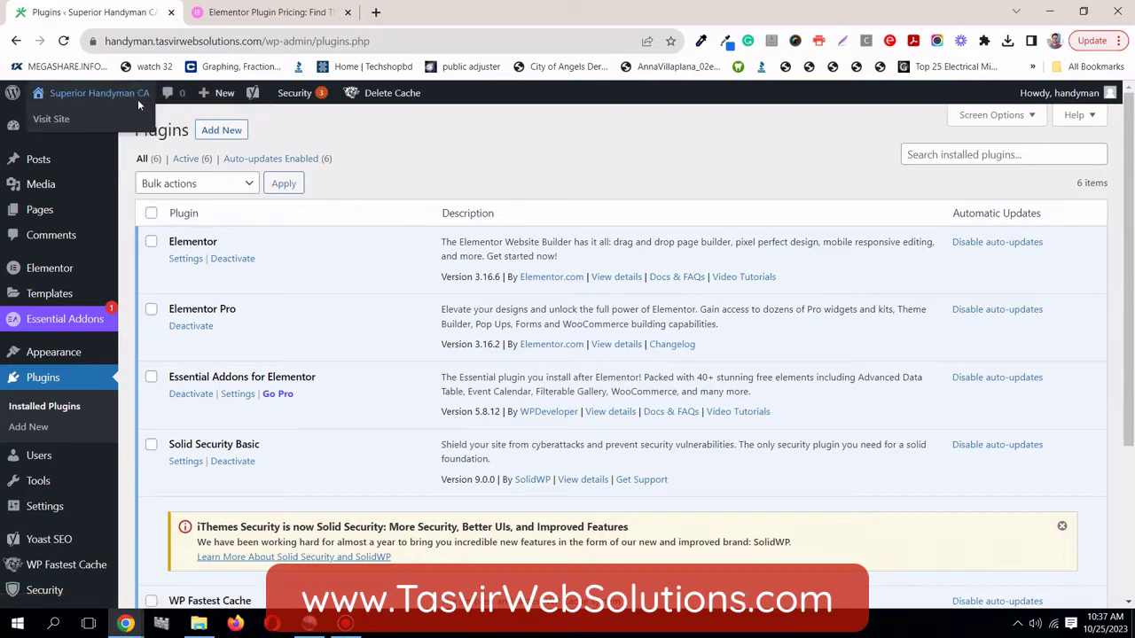
- Glance at the new homepage tab, then open the All Pages list in the admin
click(266, 13)
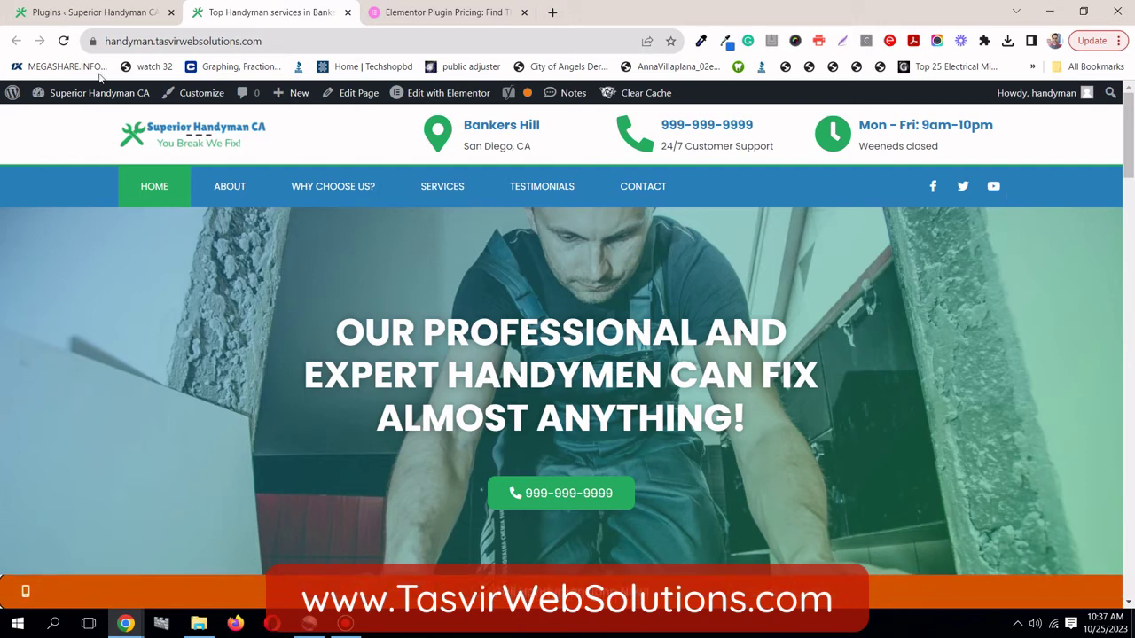
click(106, 12)
mouse_move(46, 211)
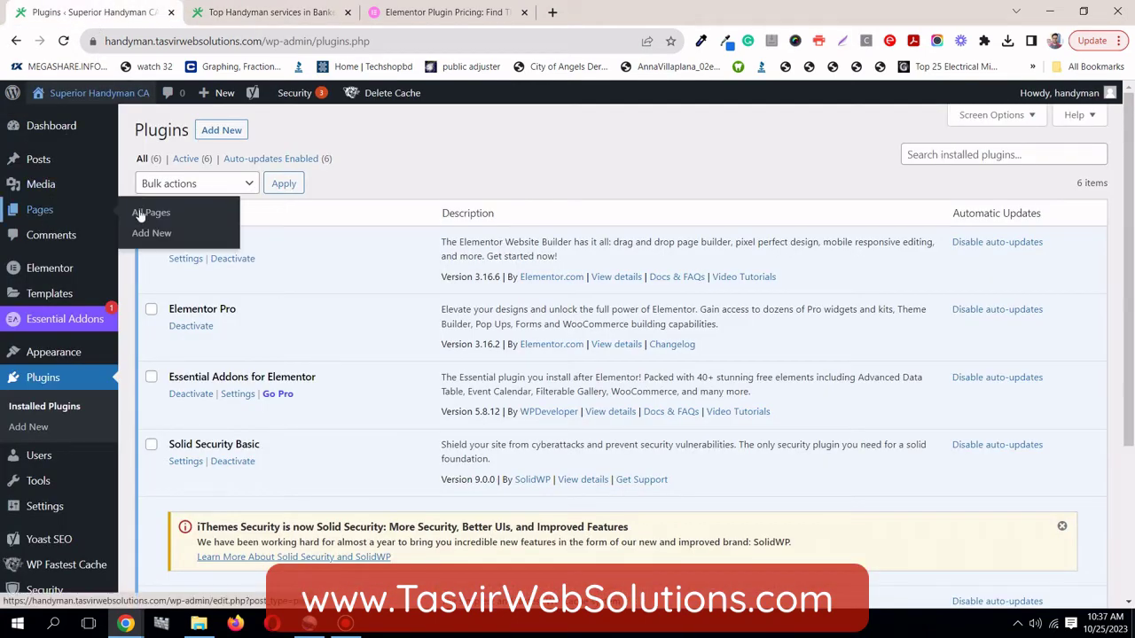
click(139, 214)
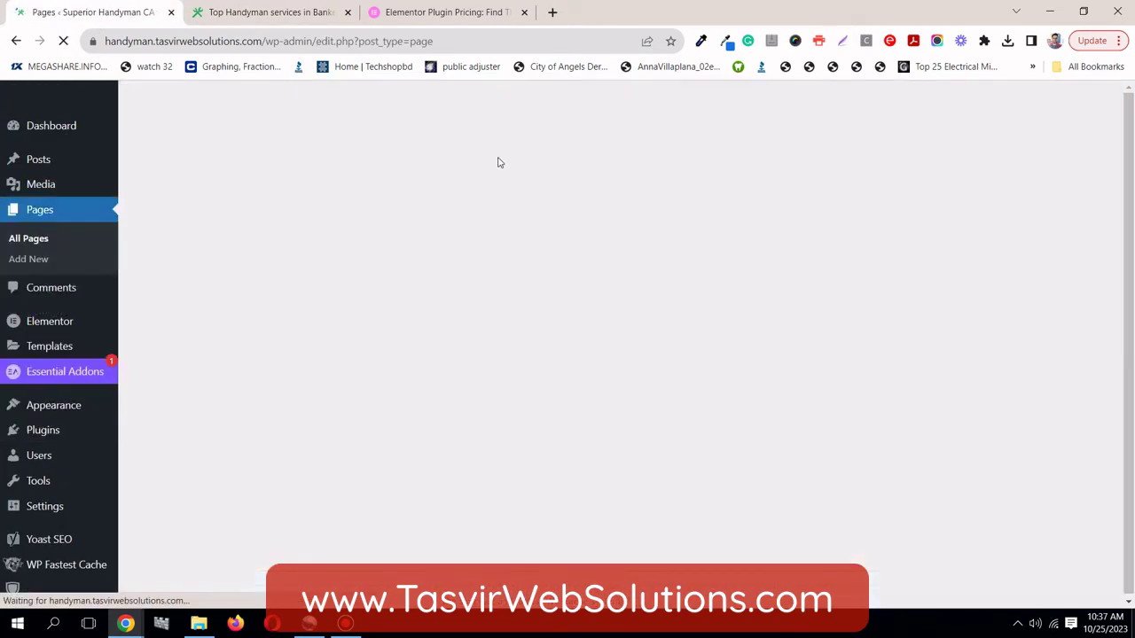
scroll(461, 177, down, 2)
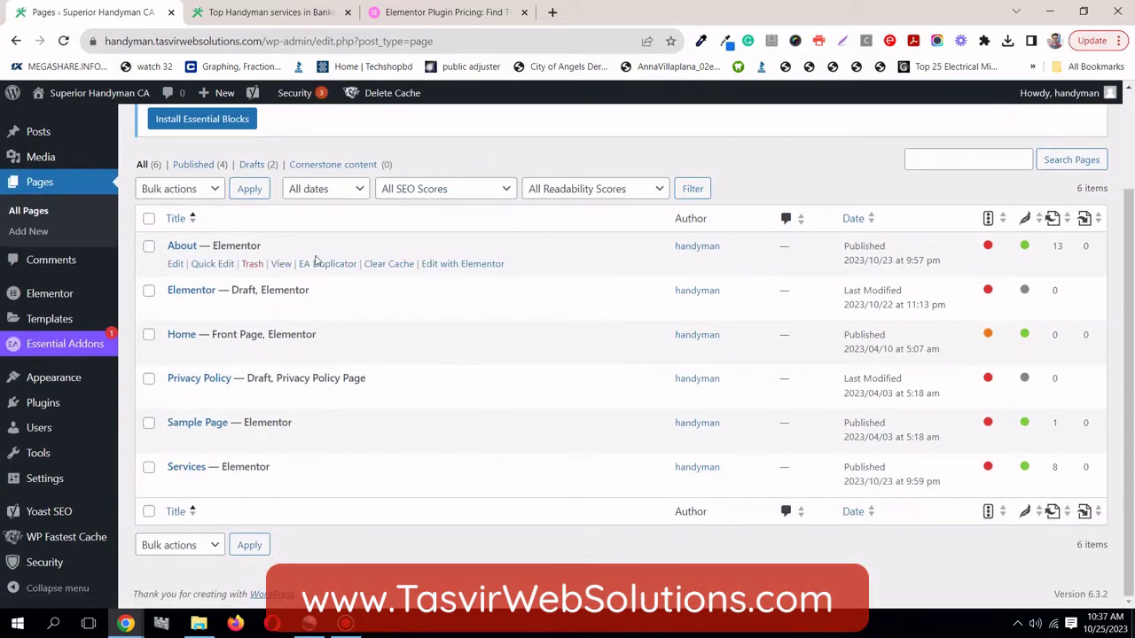
- Open the About page in a new tab and review its current header
right_click(281, 265)
click(302, 271)
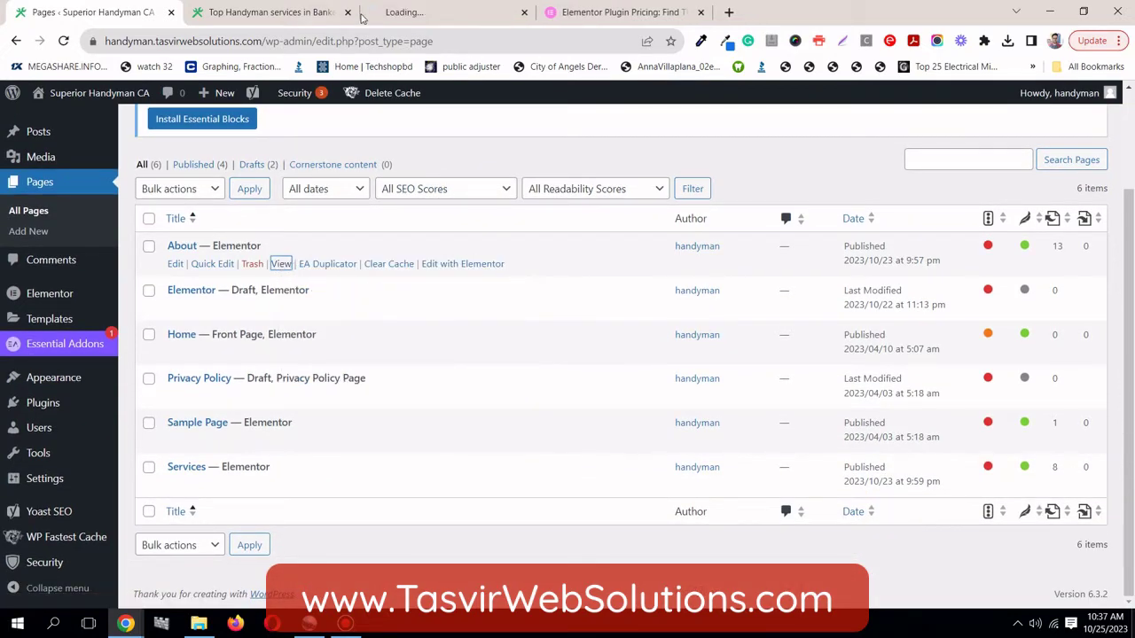
click(397, 12)
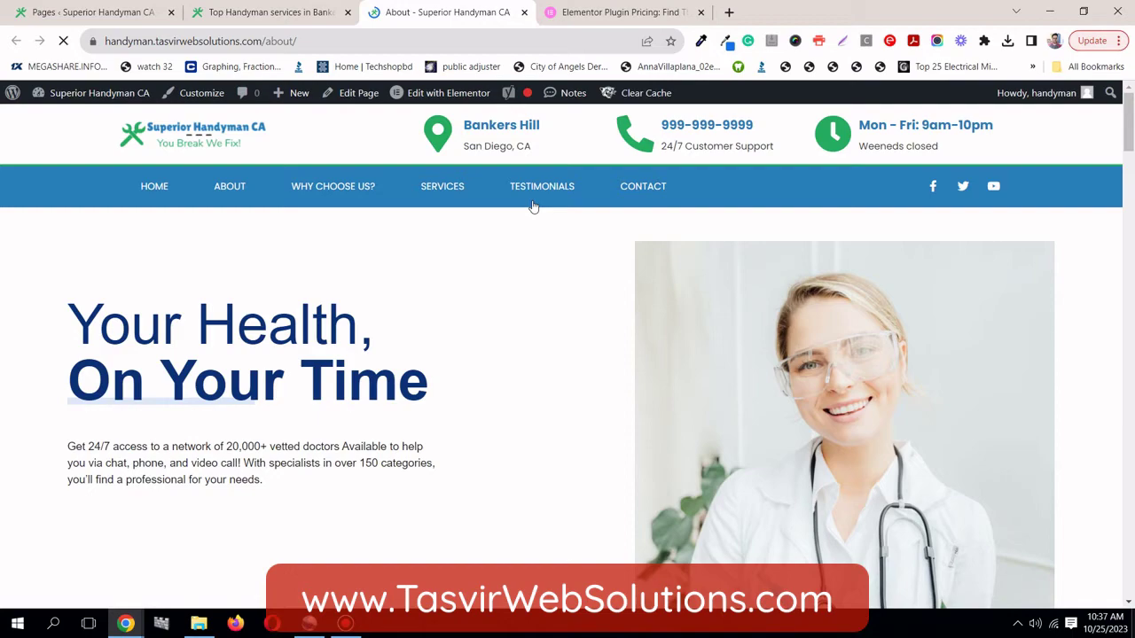
mouse_move(1130, 102)
mouse_down()
mouse_move(1129, 529)
mouse_move(1130, 168)
mouse_move(1131, 204)
mouse_up()
click(229, 12)
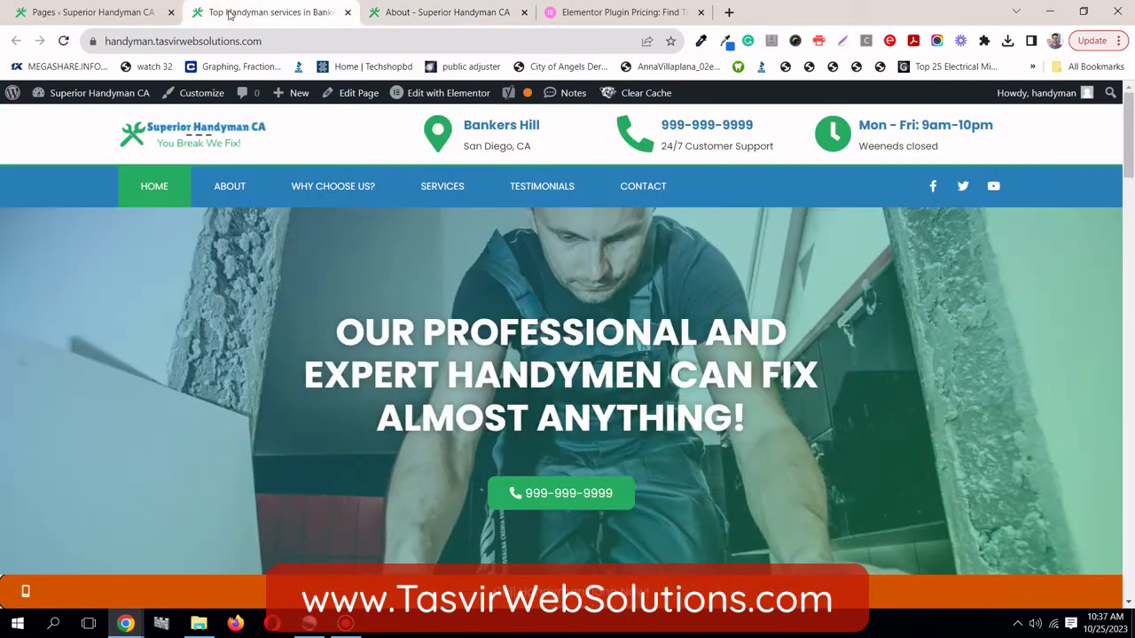
click(125, 18)
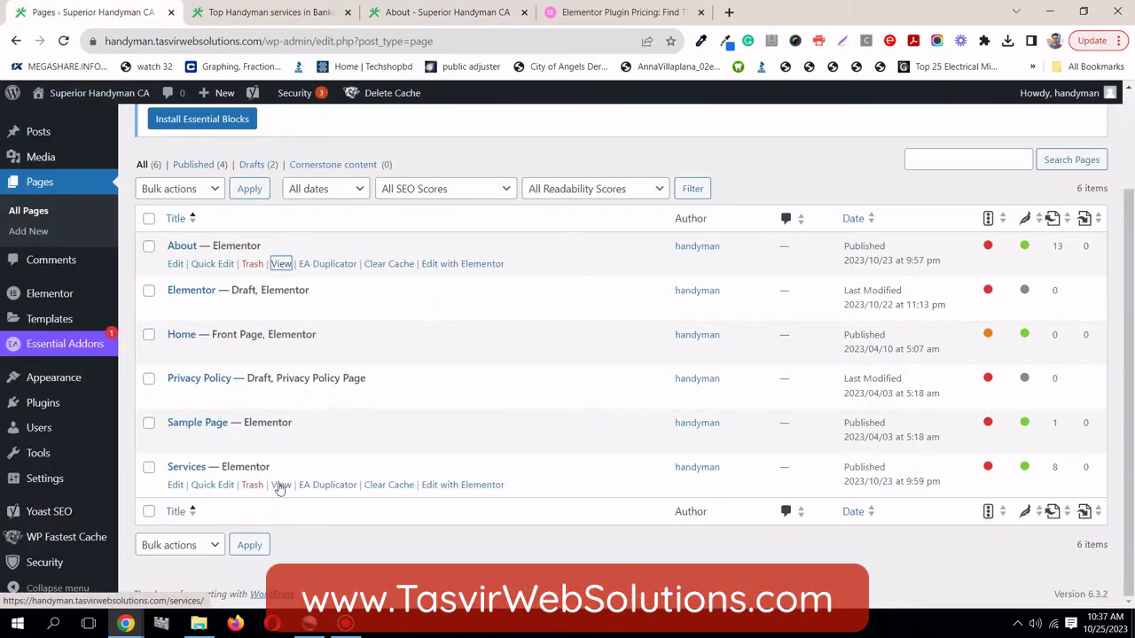
- Open the Services page in a new tab, review its header, and return to the Pages list
right_click(280, 488)
click(338, 370)
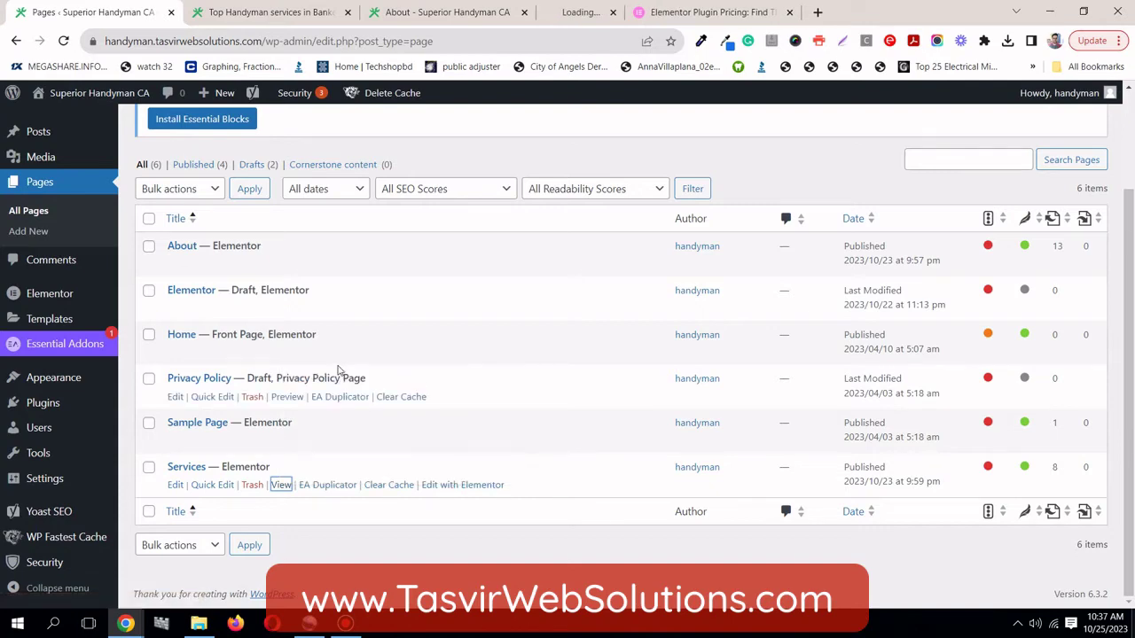
click(598, 19)
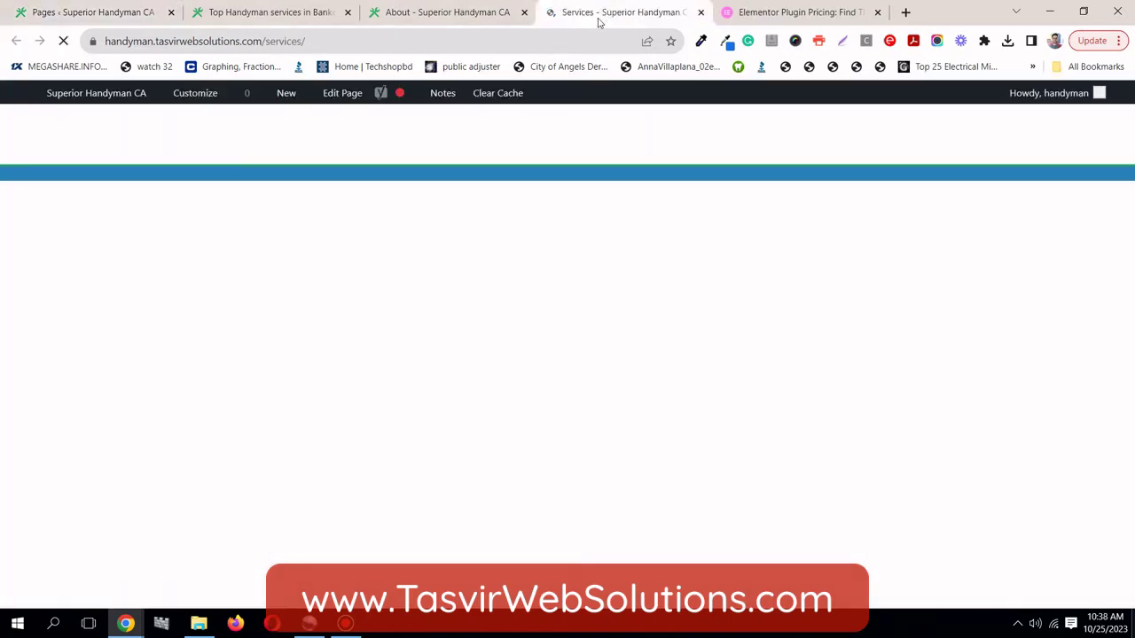
mouse_move(1129, 124)
mouse_down()
mouse_move(1129, 271)
mouse_move(1129, 133)
mouse_up()
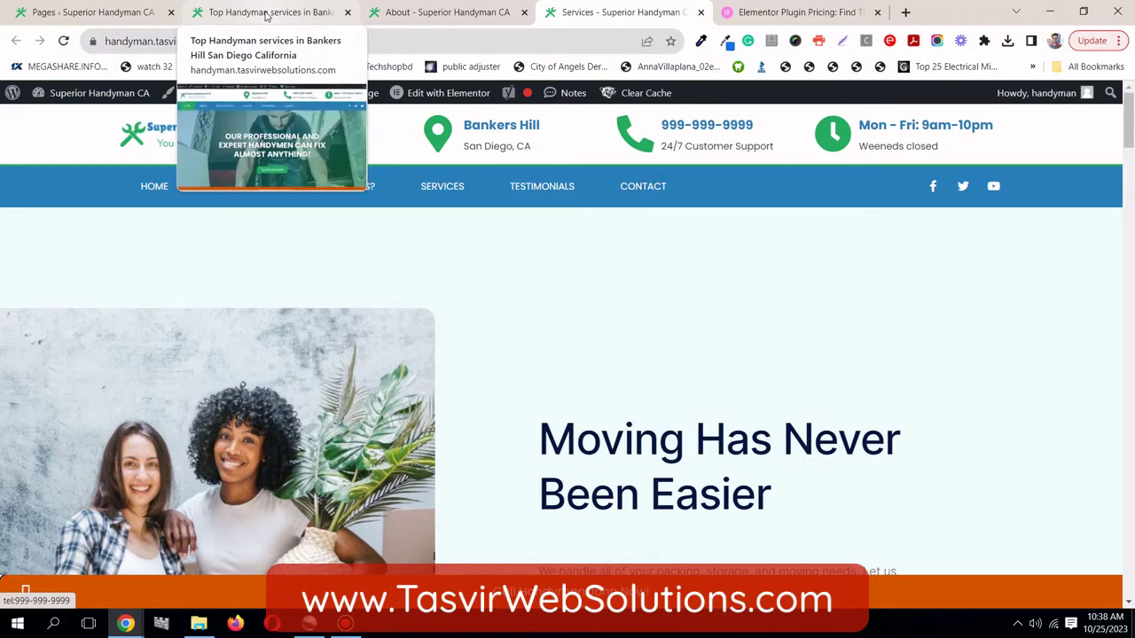
click(82, 9)
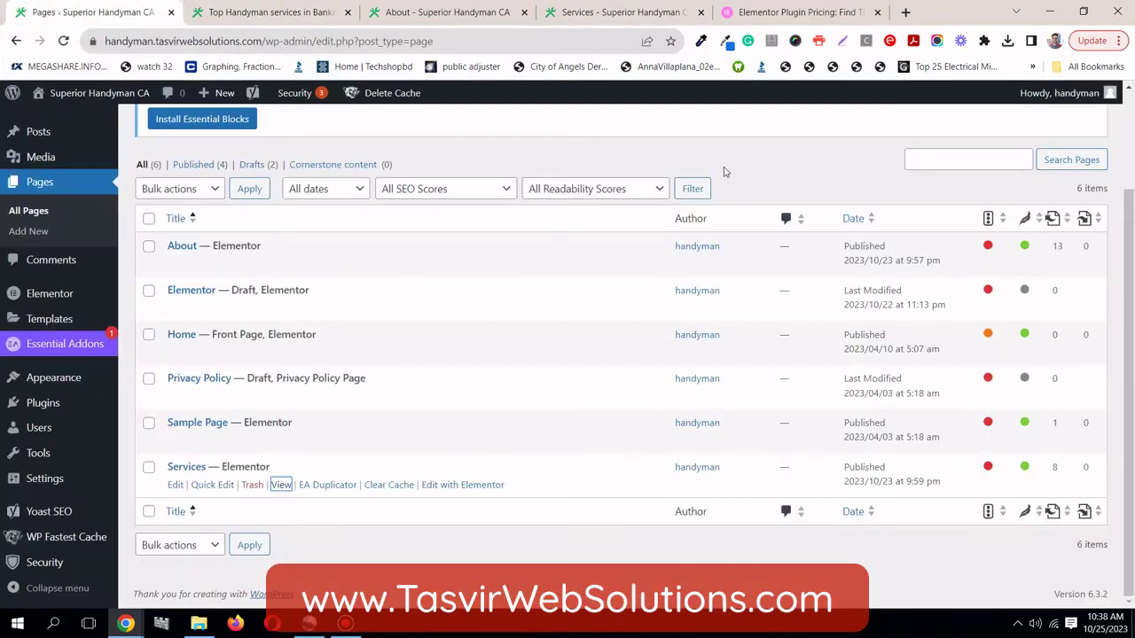
scroll(725, 172, up, 1)
scroll(724, 172, up, 1)
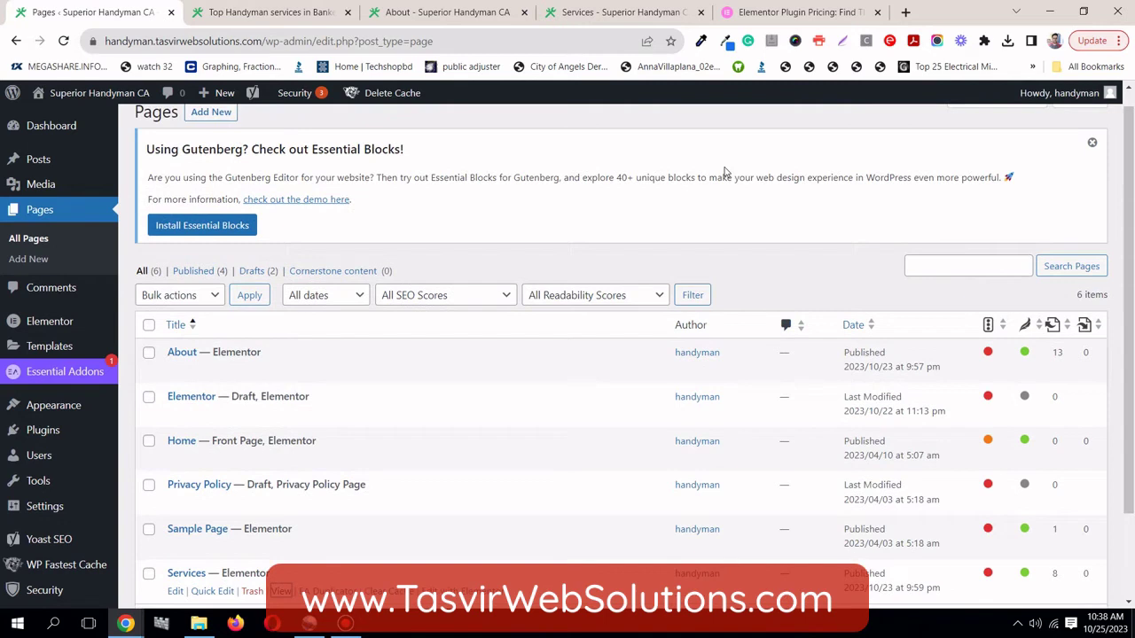
scroll(724, 172, up, 1)
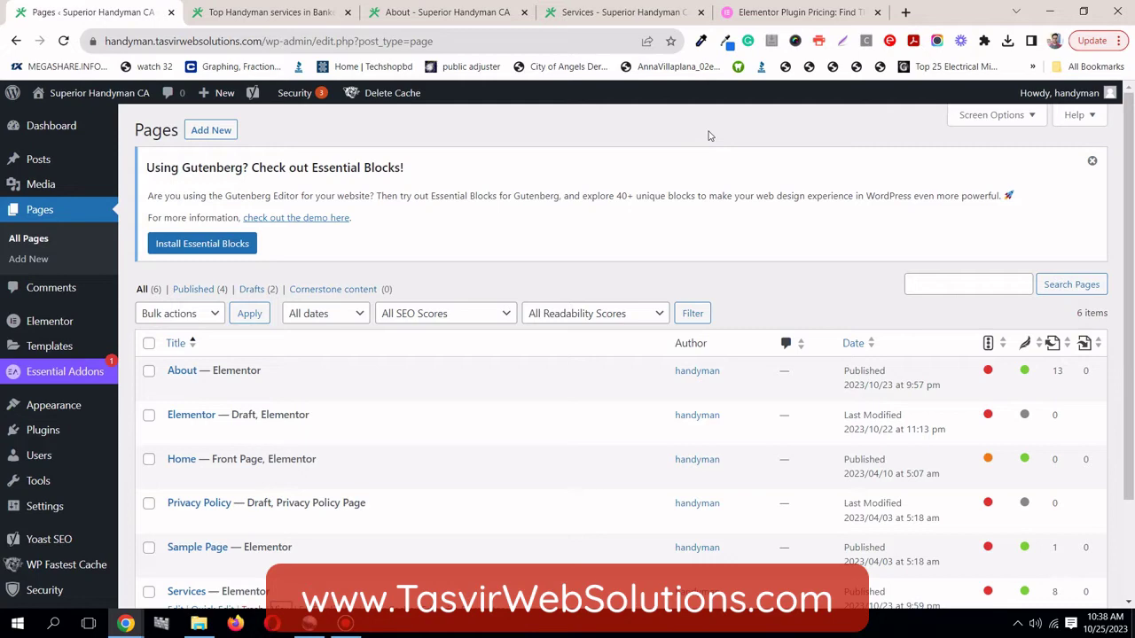
click(828, 13)
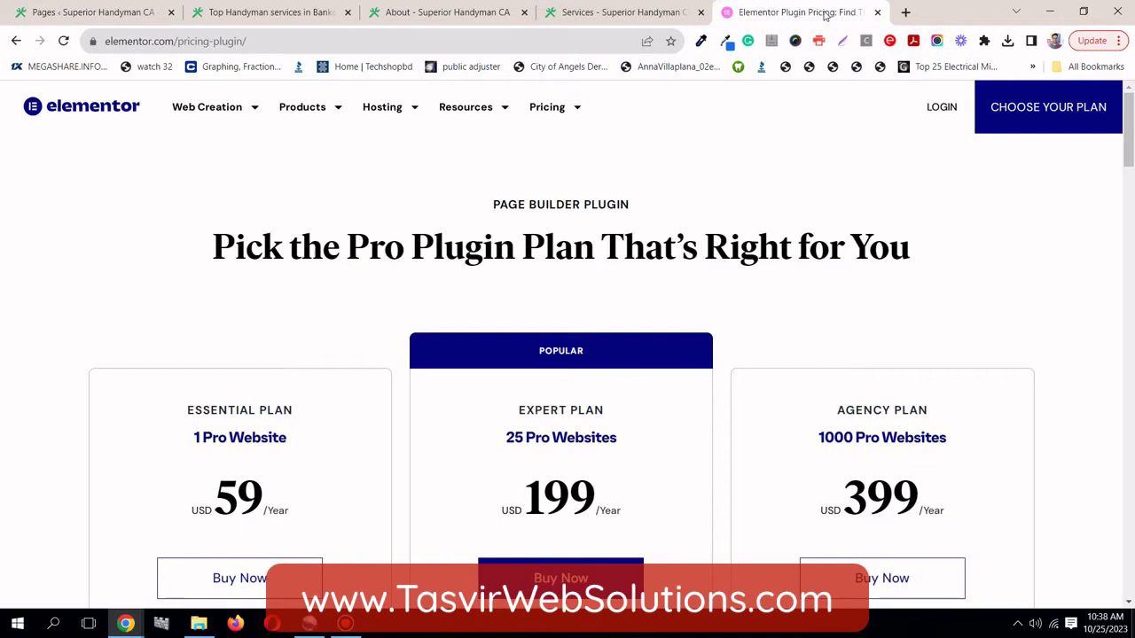
scroll(582, 282, down, 1)
scroll(583, 281, up, 1)
scroll(246, 256, down, 2)
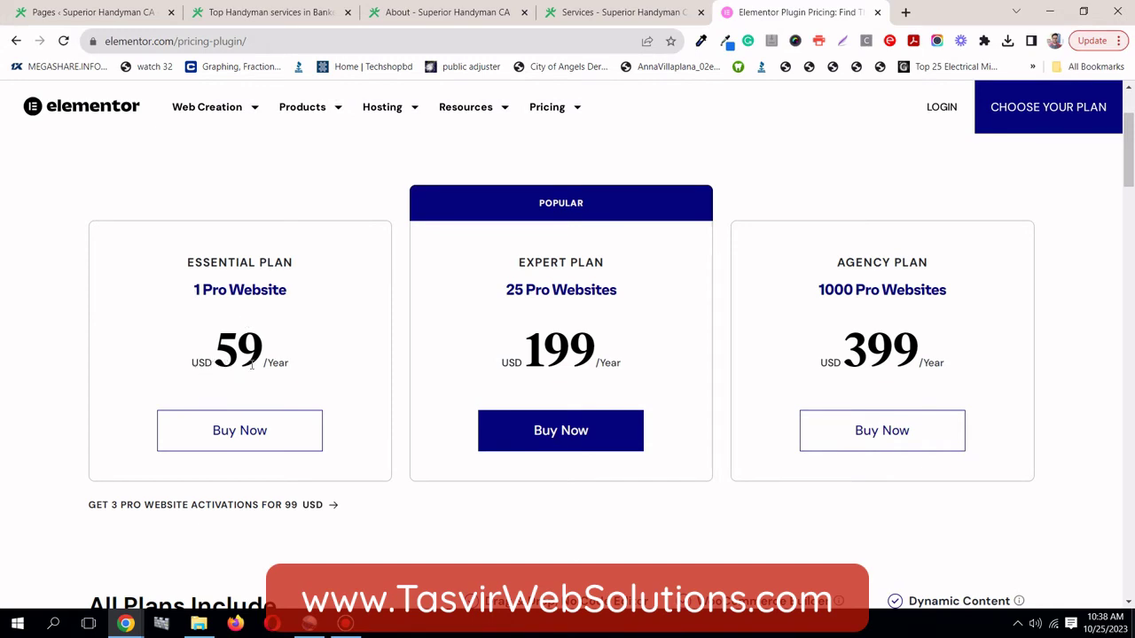
scroll(254, 363, up, 2)
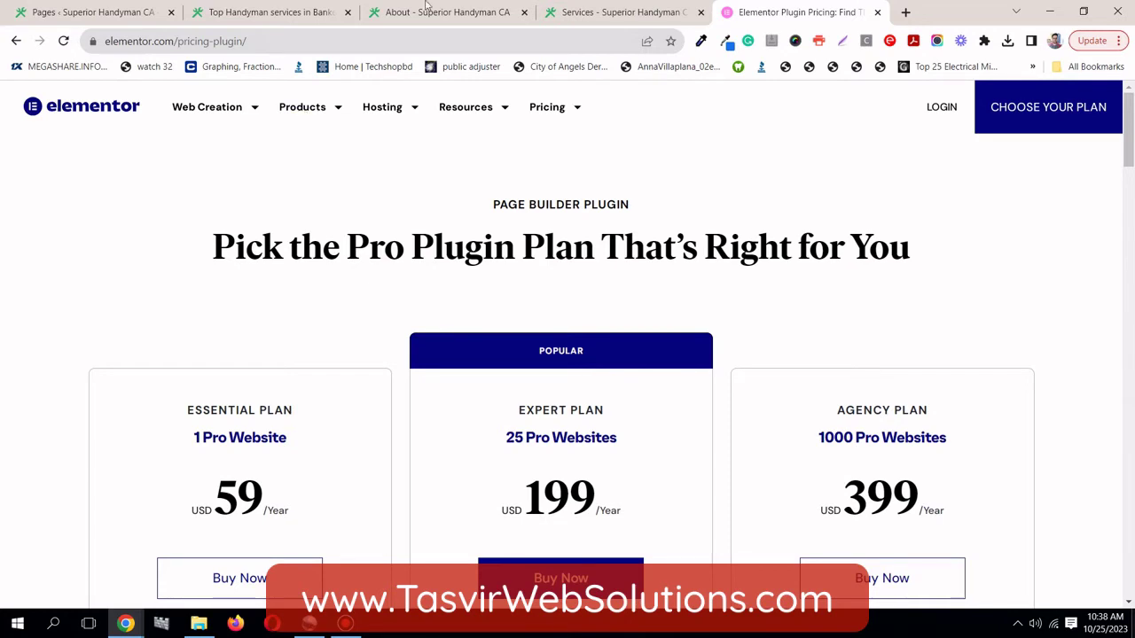
click(26, 7)
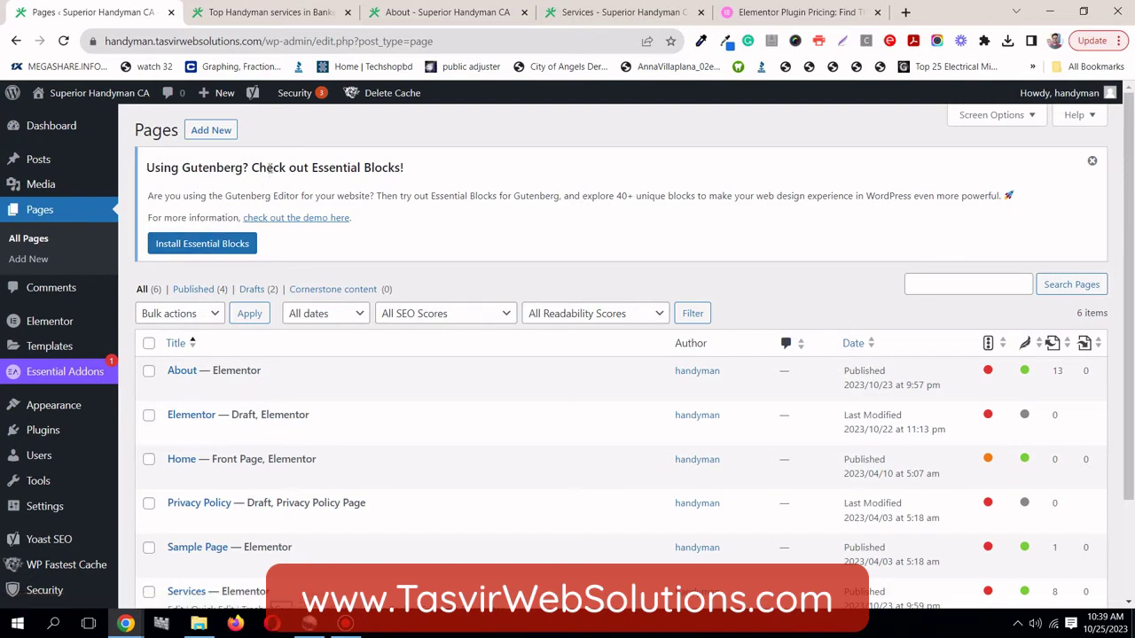
- Open Theme Builder in a new tab and start a new Header template under Site Parts
scroll(252, 210, down, 1)
mouse_move(104, 323)
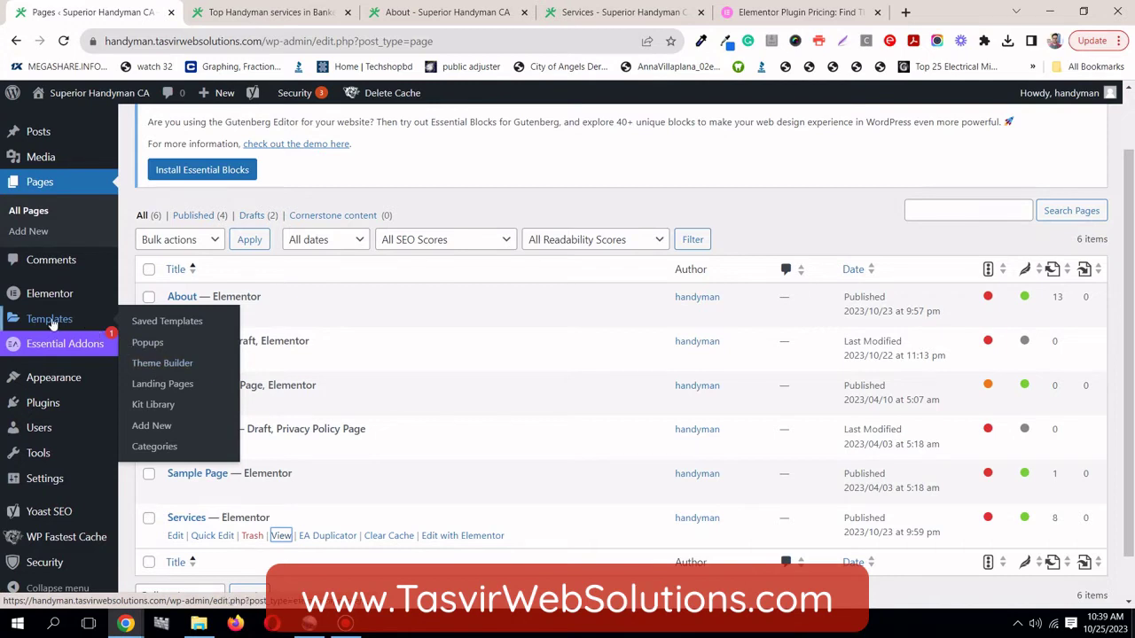
right_click(156, 369)
click(227, 374)
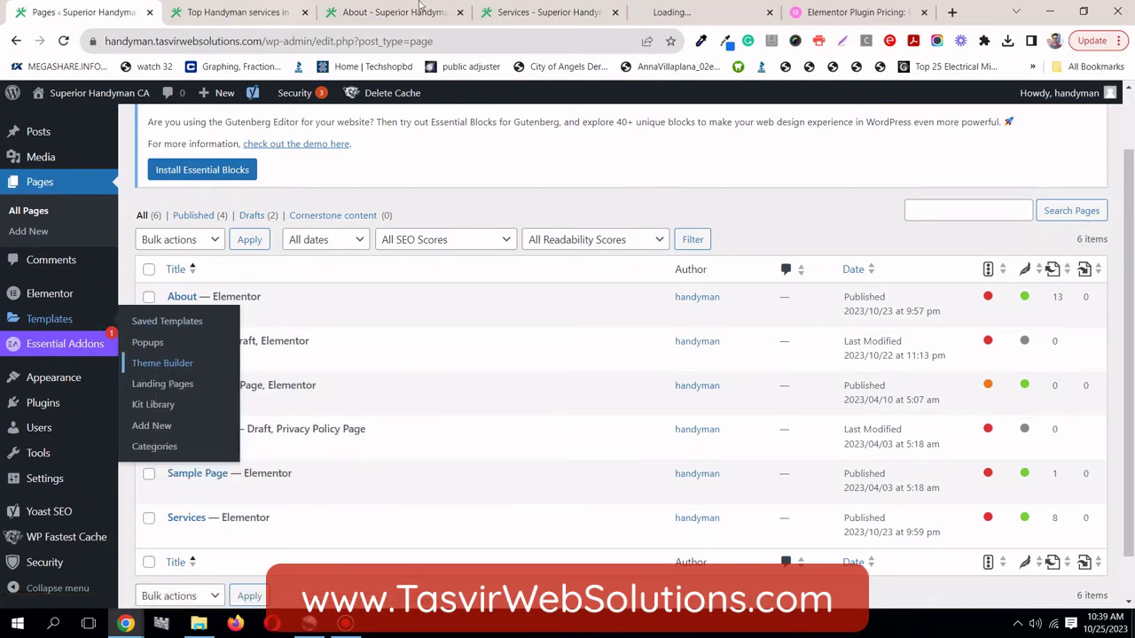
click(645, 13)
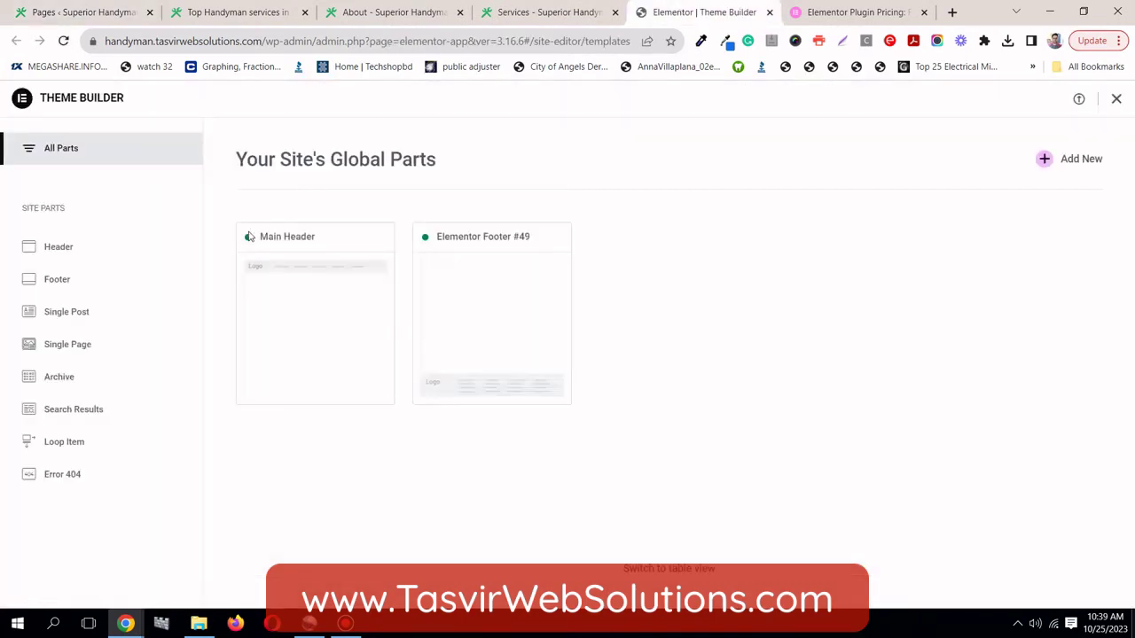
click(173, 248)
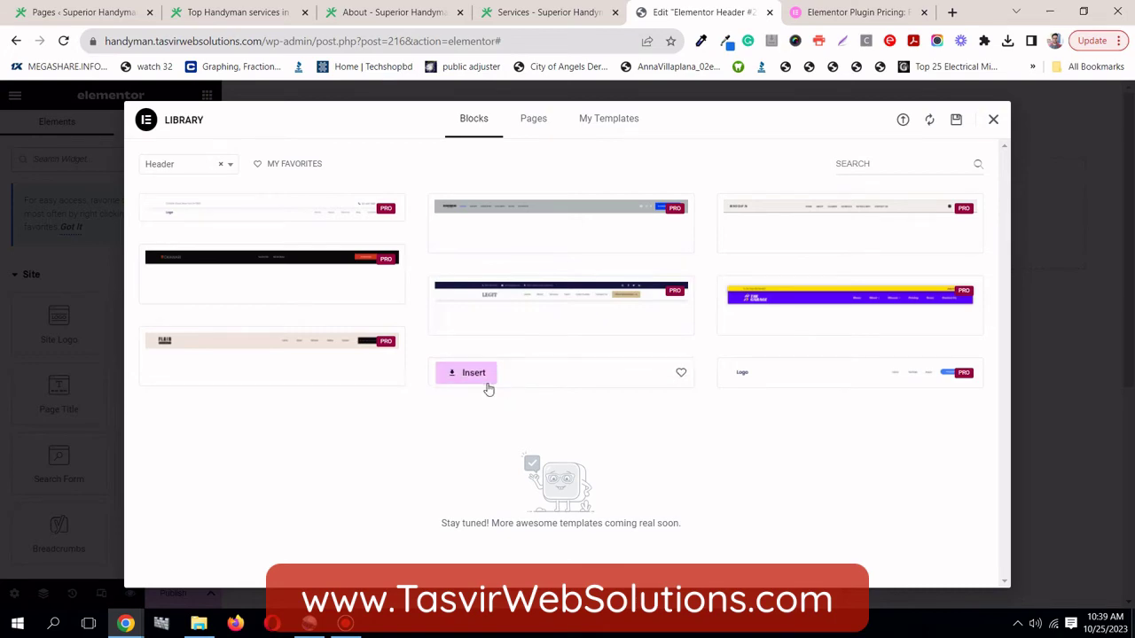
- Insert the pink header block with its settings applied, then compare against the About page's header
click(485, 381)
click(673, 382)
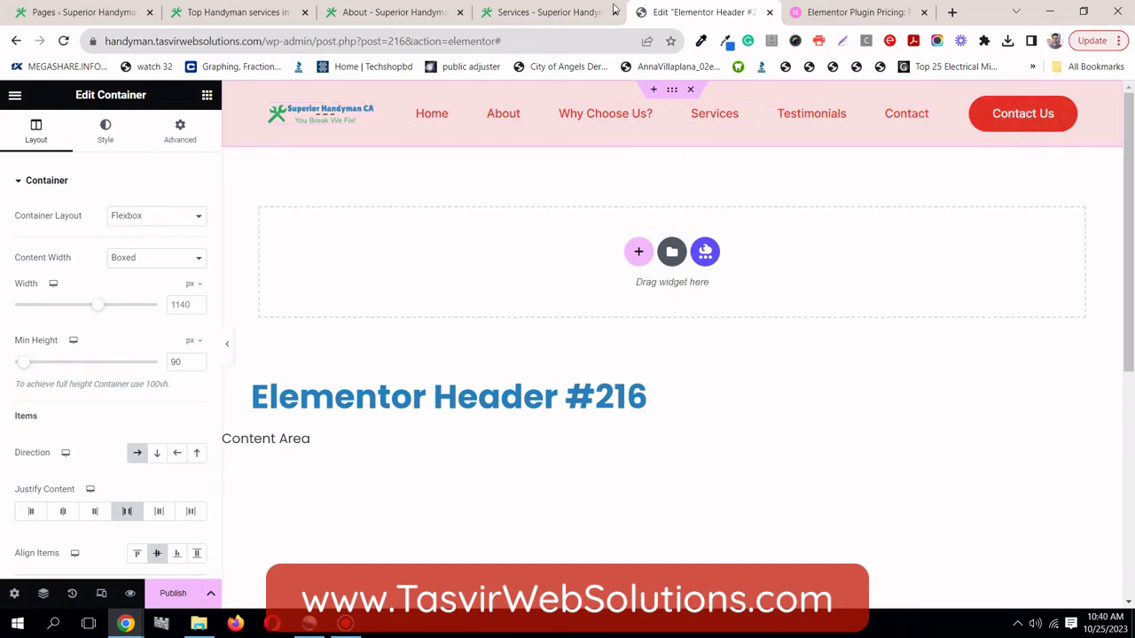
click(405, 14)
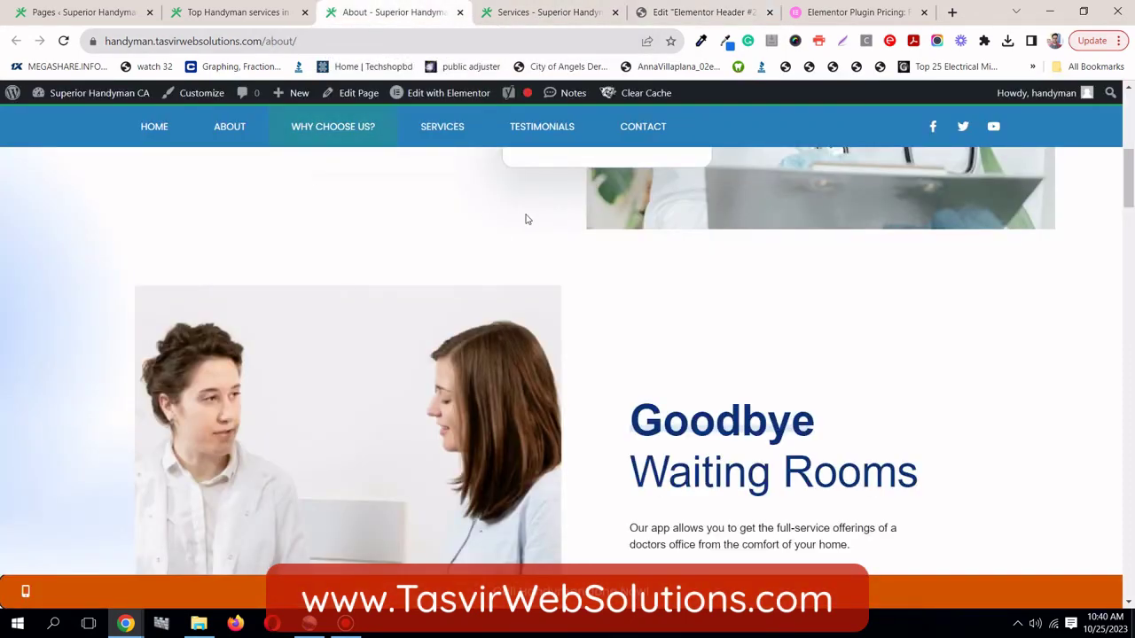
scroll(525, 219, down, 5)
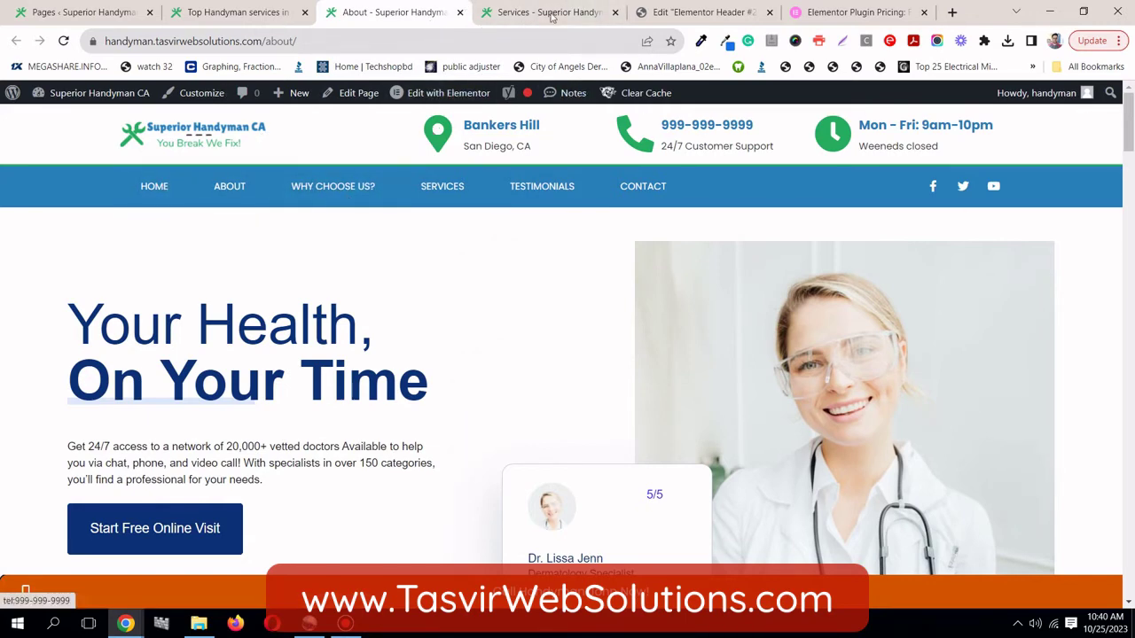
click(696, 13)
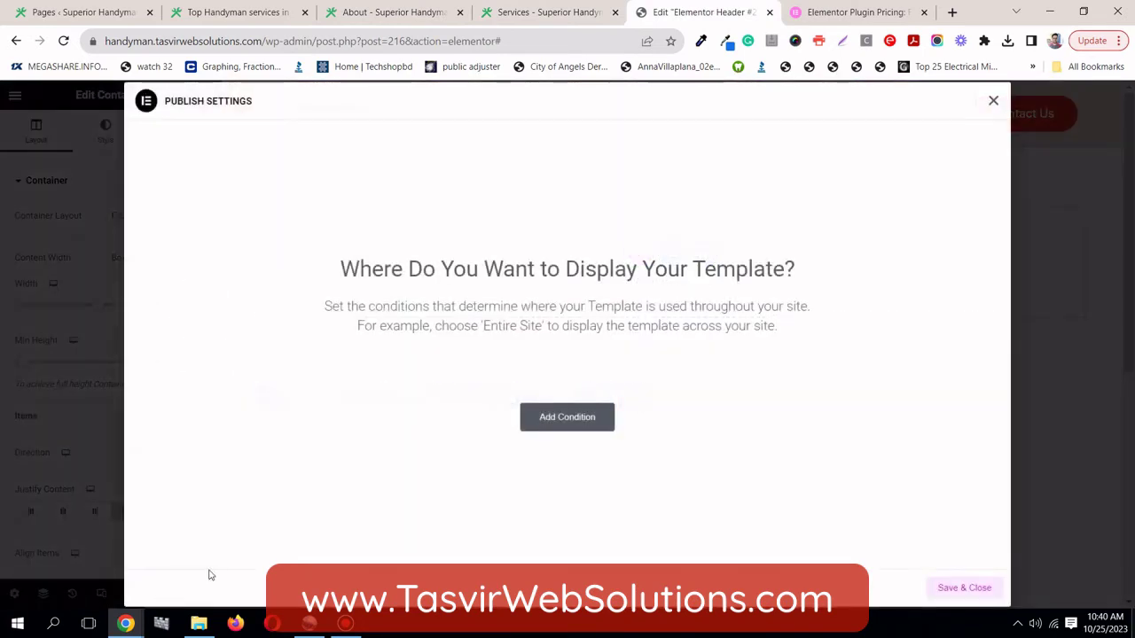
- Add a display condition Include > Singular > Pages > About
click(583, 426)
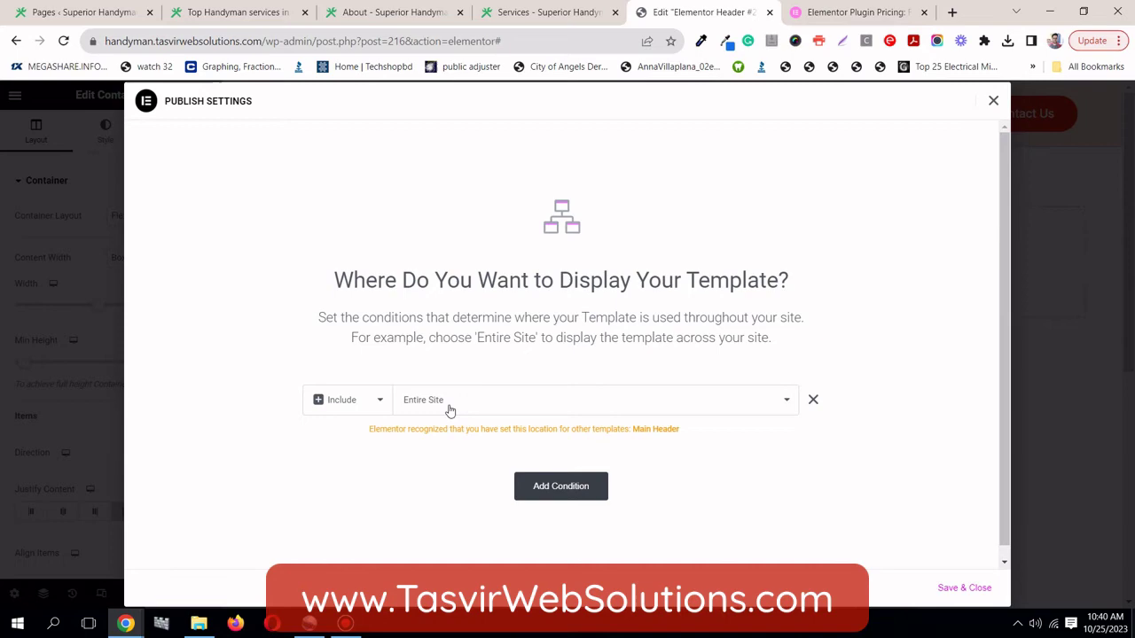
click(559, 11)
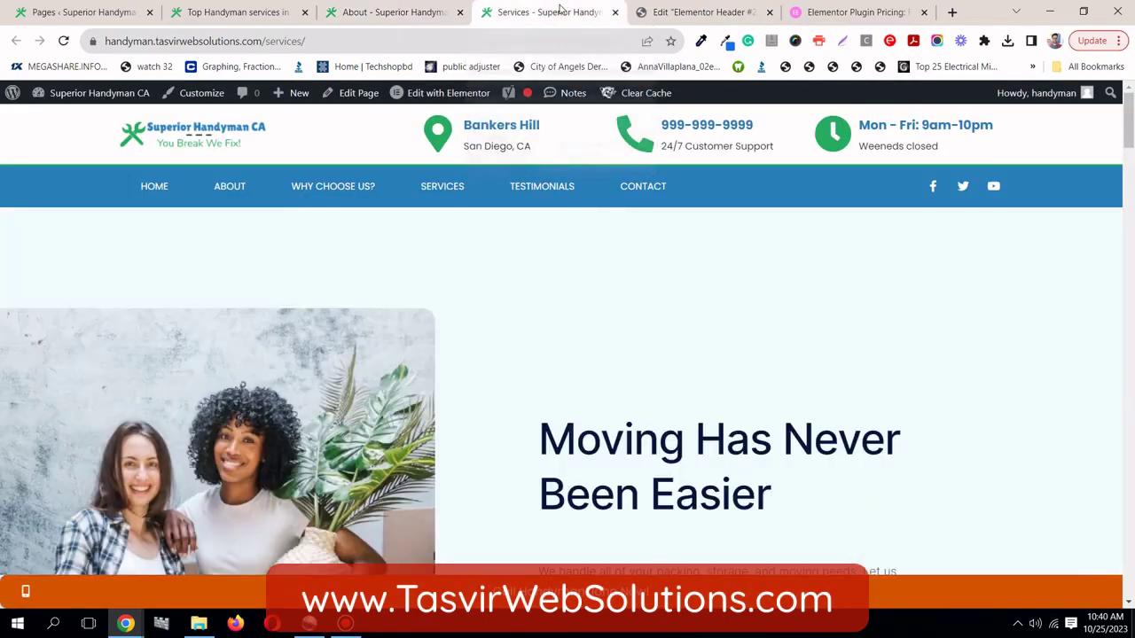
click(701, 11)
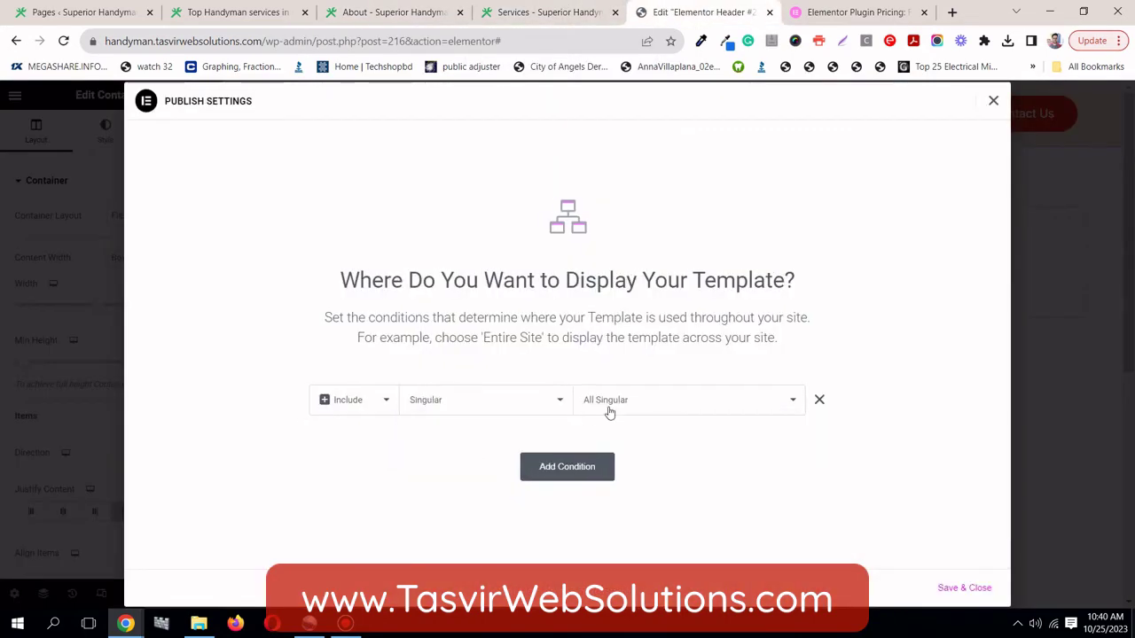
click(471, 414)
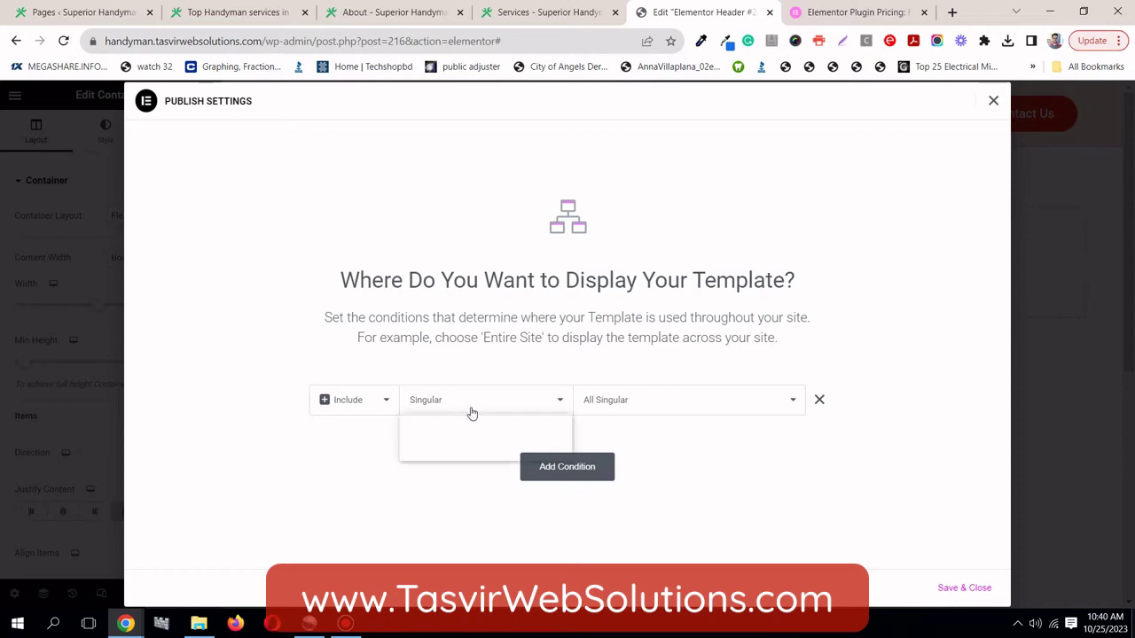
click(626, 413)
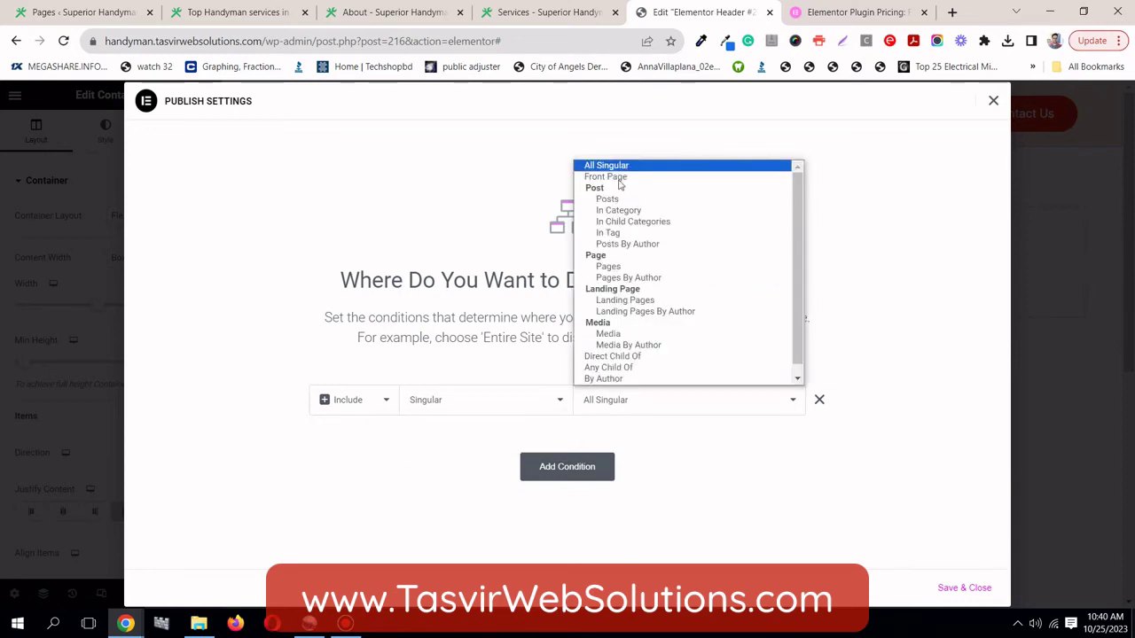
click(609, 270)
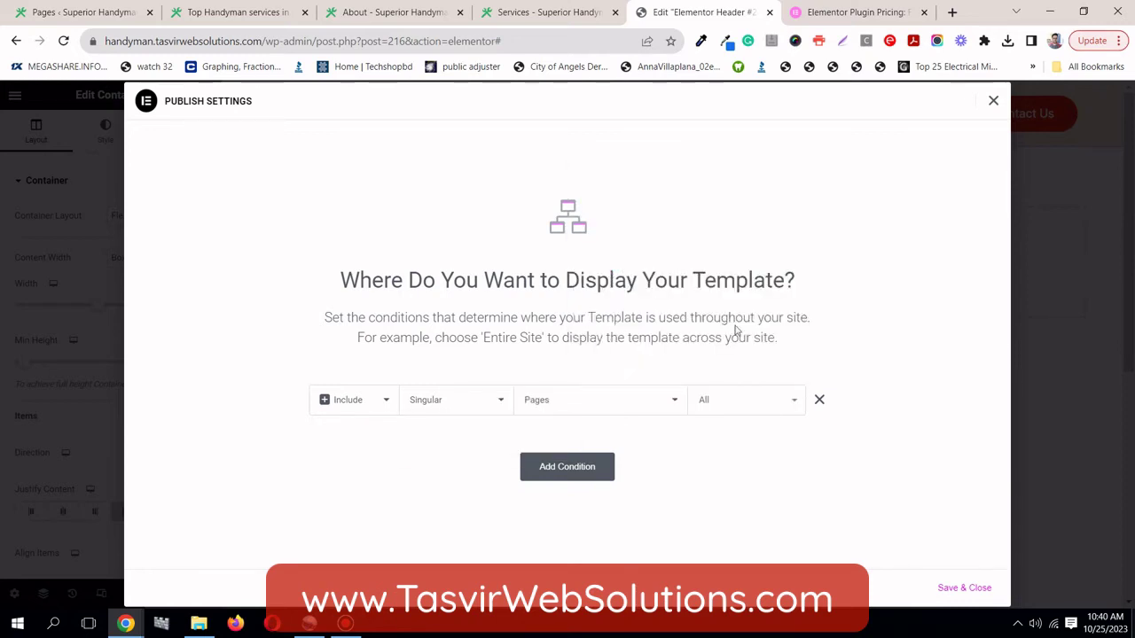
click(730, 407)
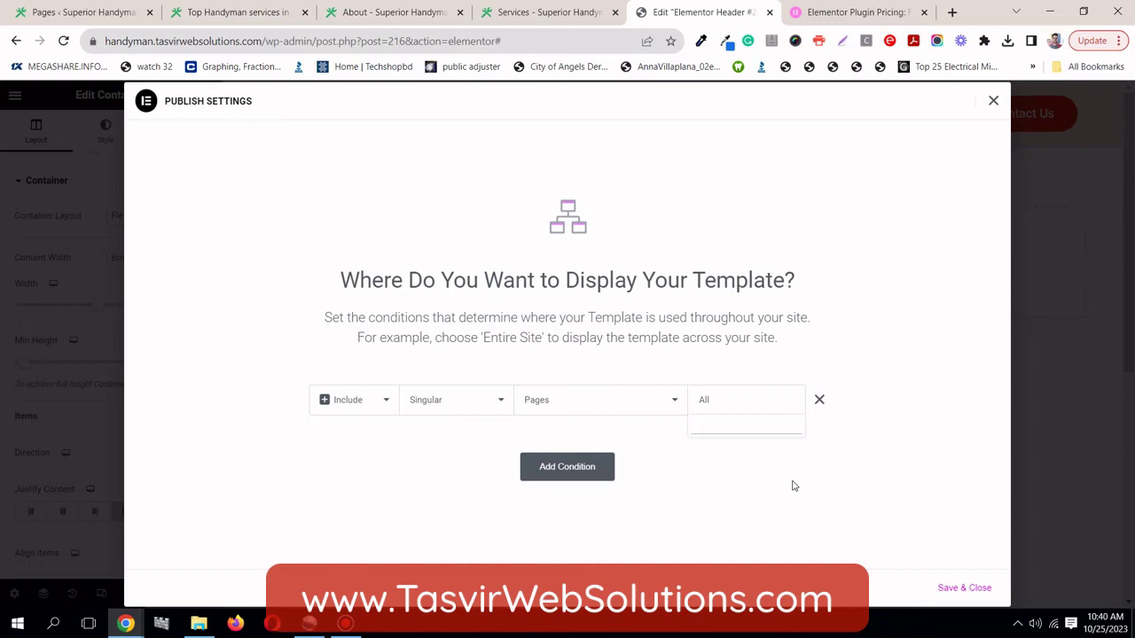
text(about)
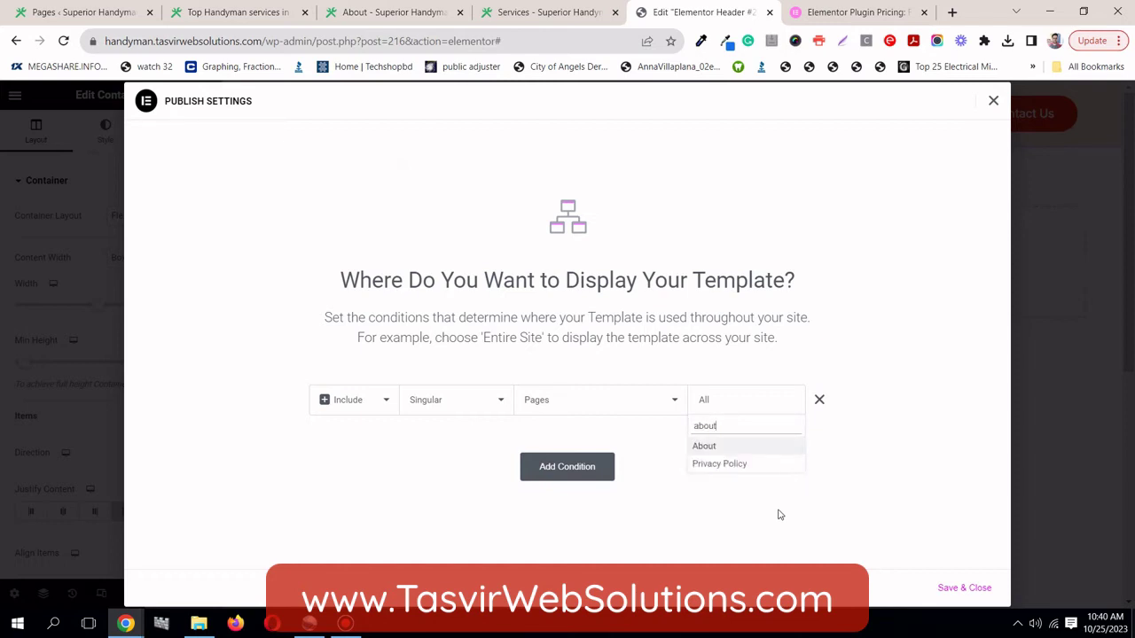
key(Return)
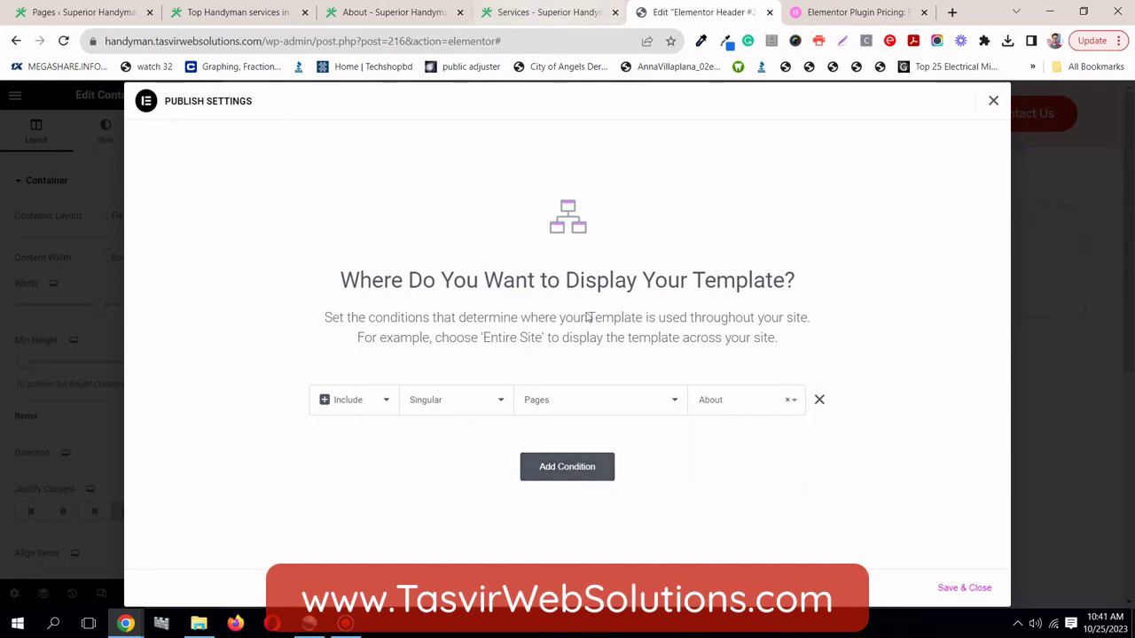
- Add a second condition Include > Singular > Pages > Services, then Save & Close
click(586, 470)
click(423, 446)
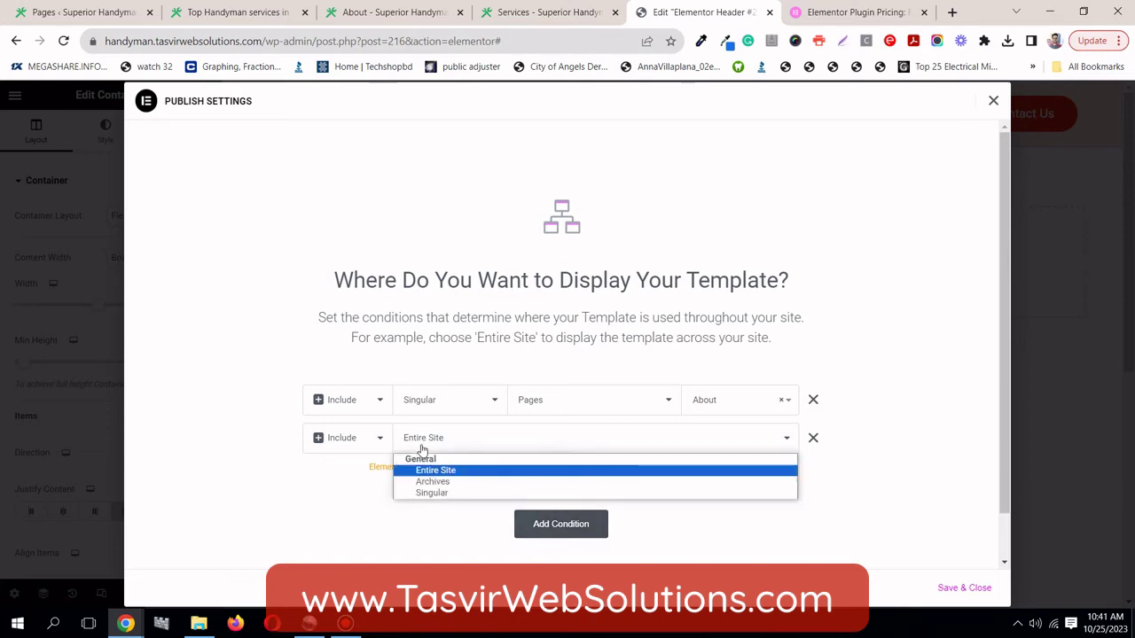
click(431, 504)
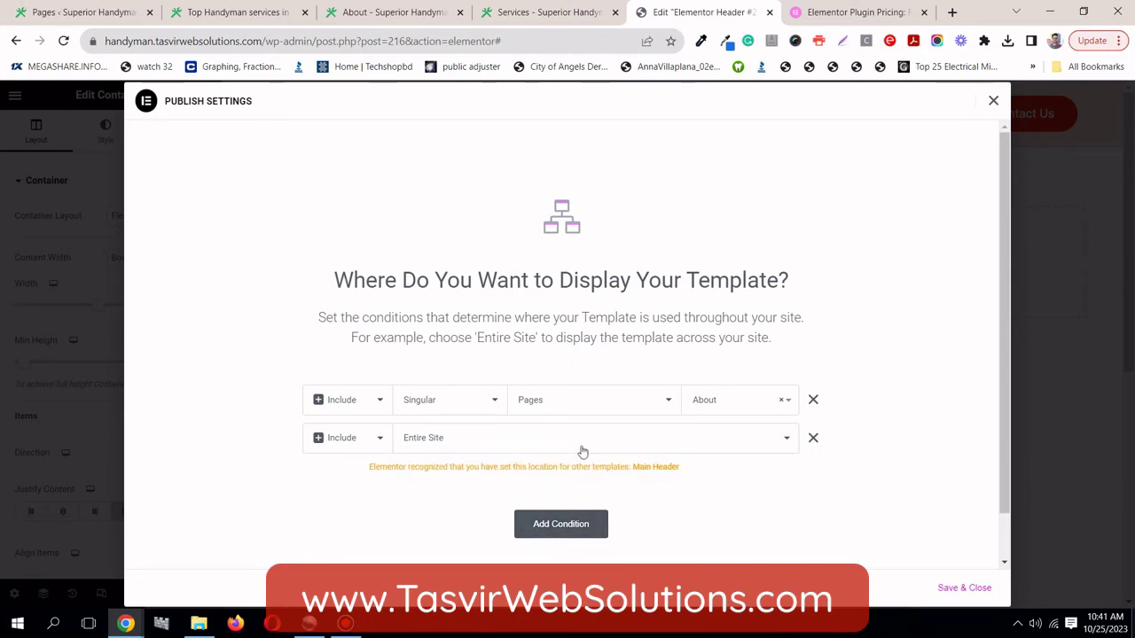
click(491, 450)
click(460, 493)
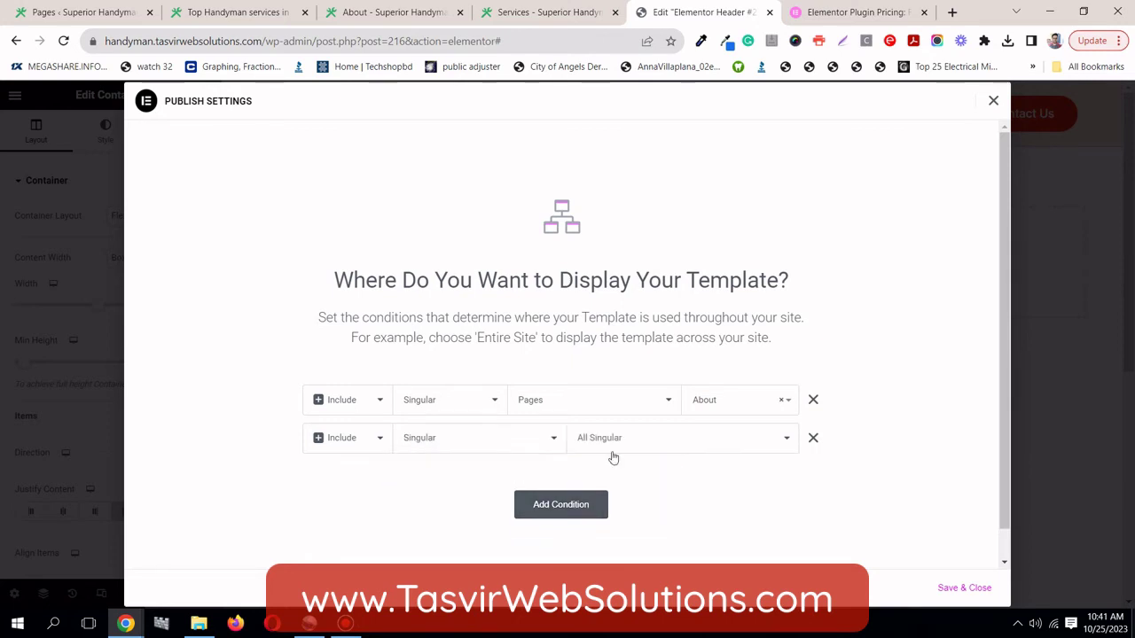
click(613, 438)
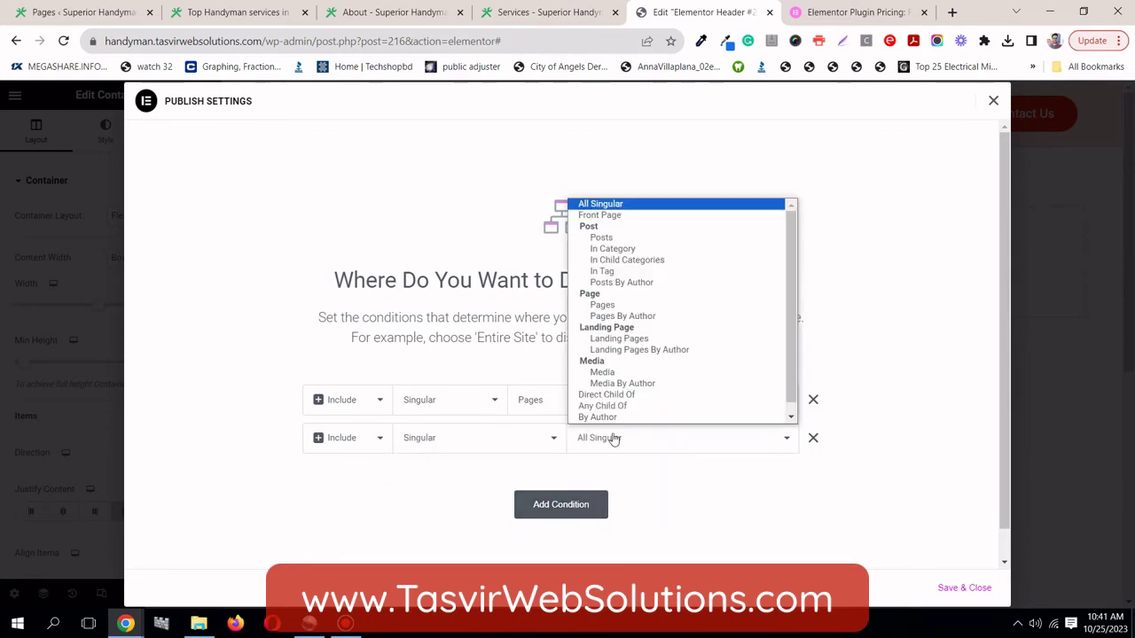
click(603, 305)
click(711, 438)
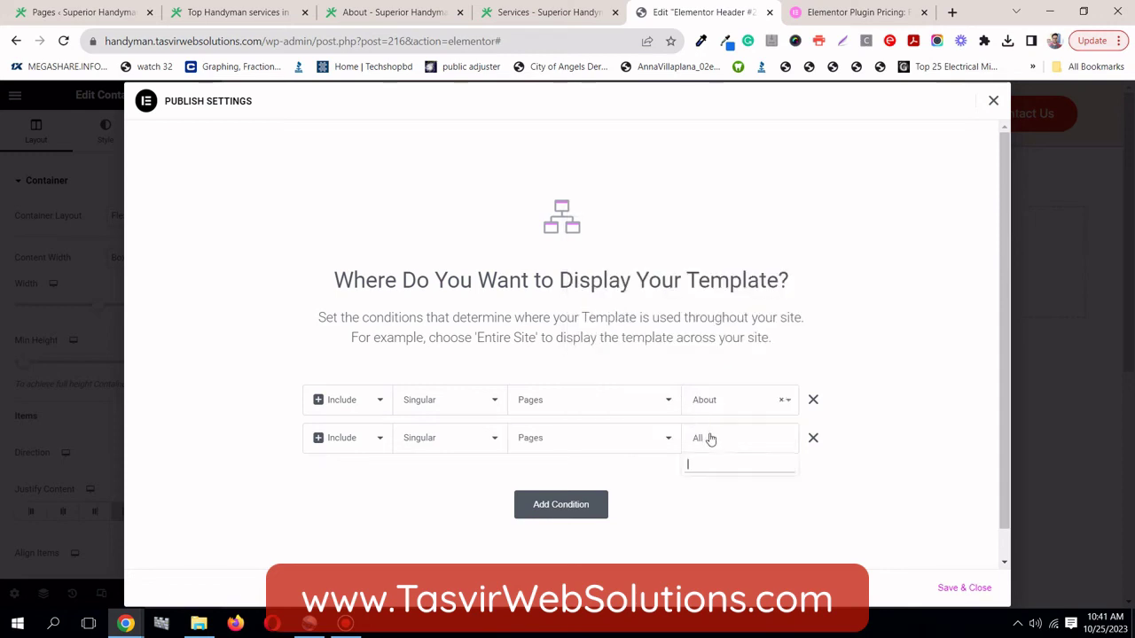
text(serv)
click(715, 487)
click(956, 594)
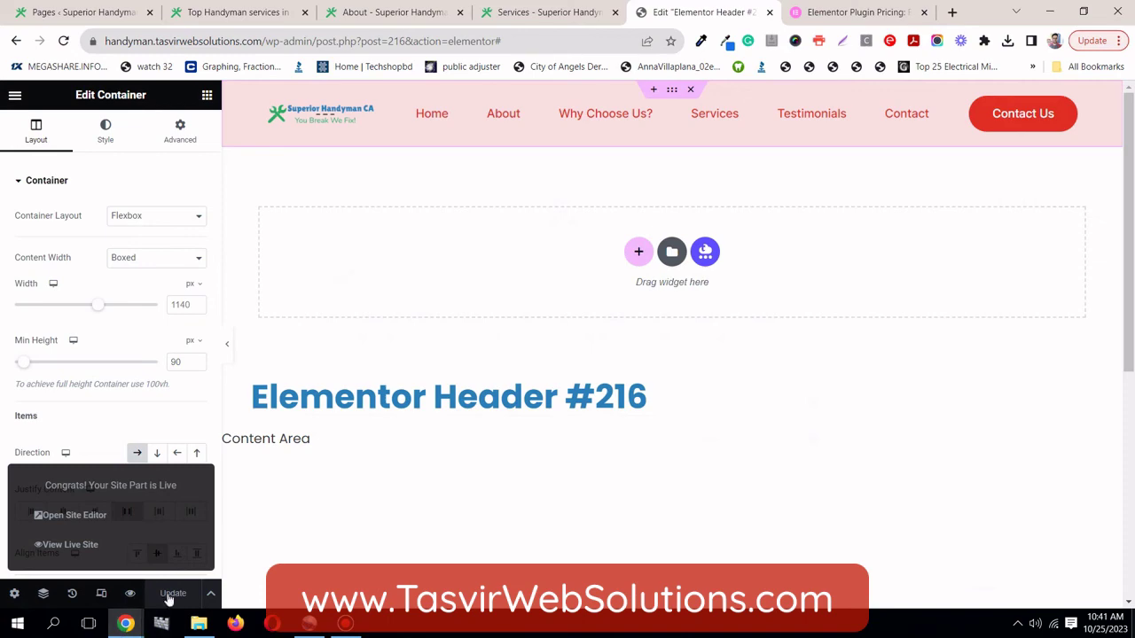
click(548, 11)
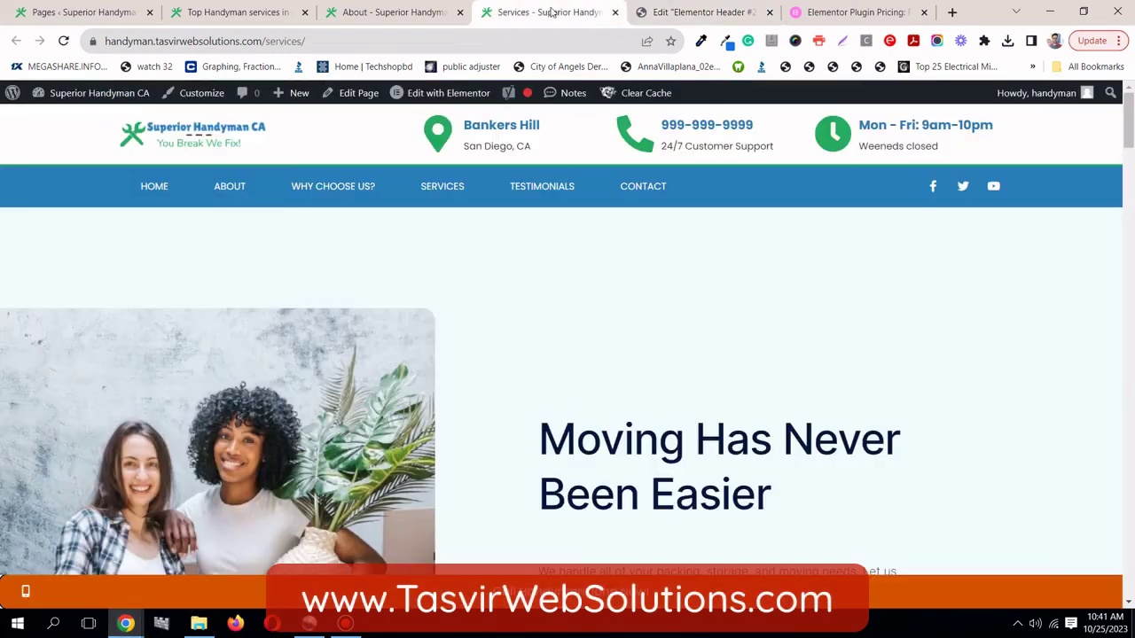
click(404, 12)
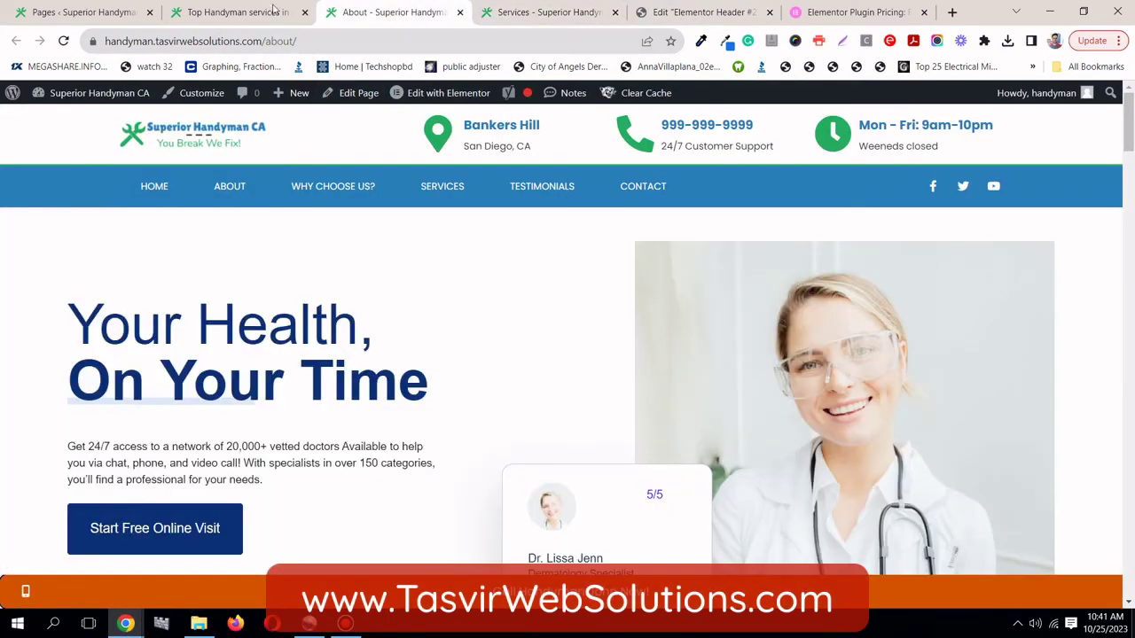
click(65, 43)
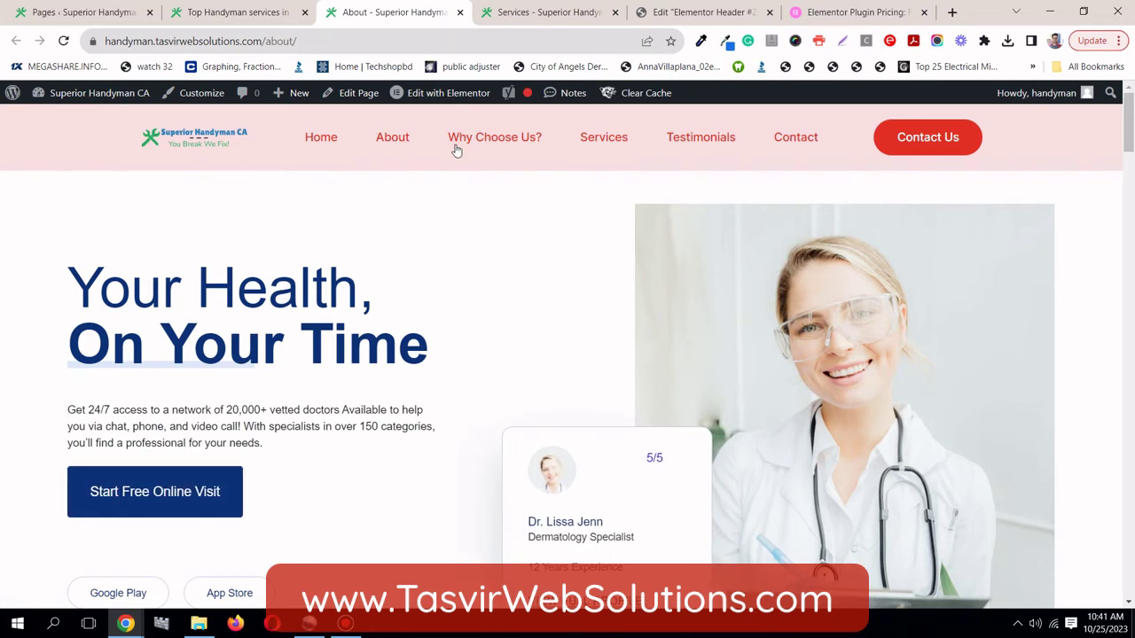
click(520, 17)
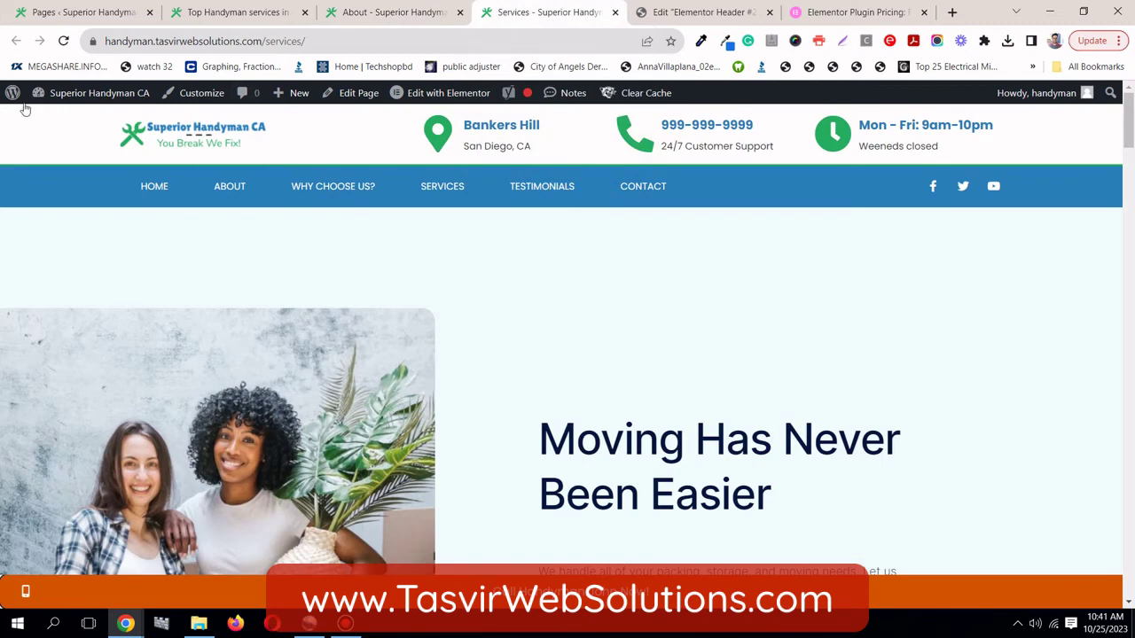
click(66, 41)
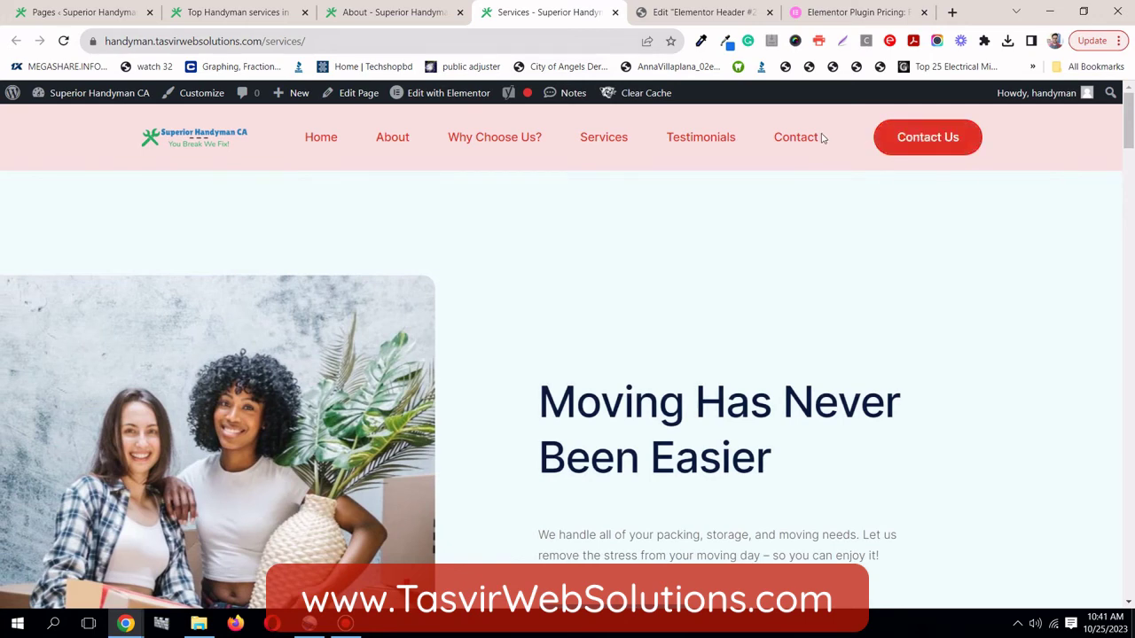
click(192, 9)
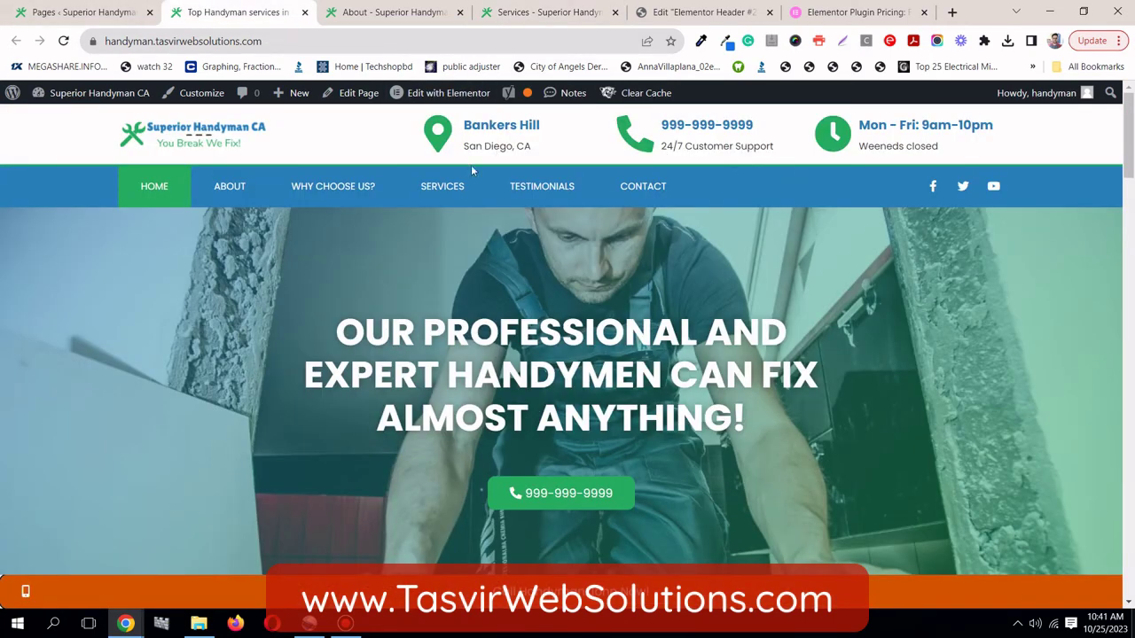
click(65, 42)
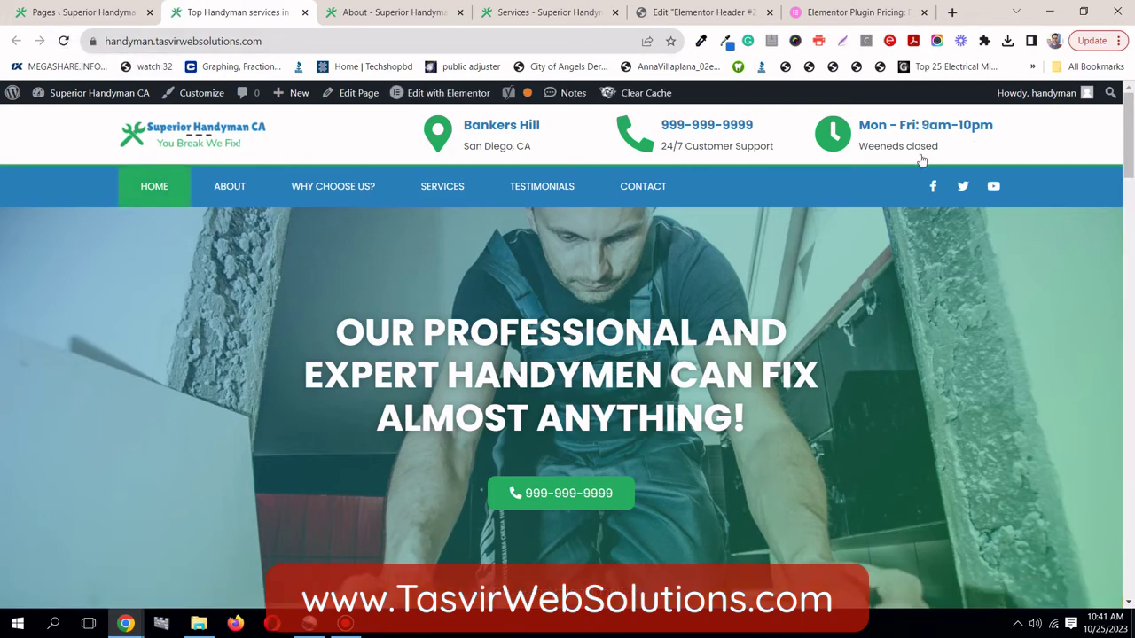
click(23, 9)
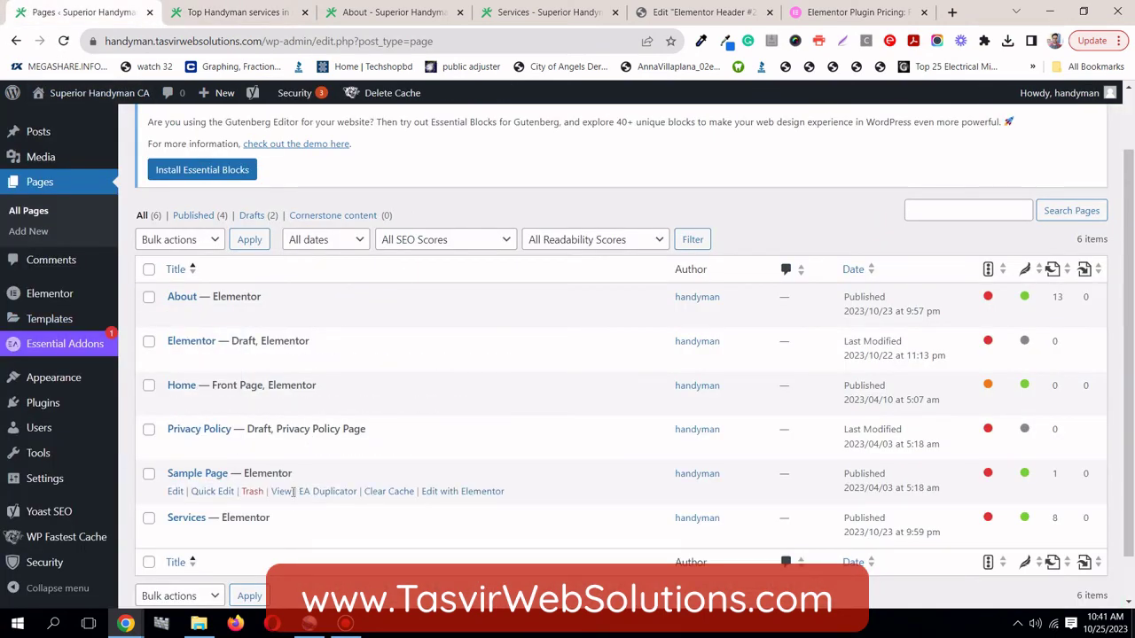
right_click(280, 493)
click(337, 373)
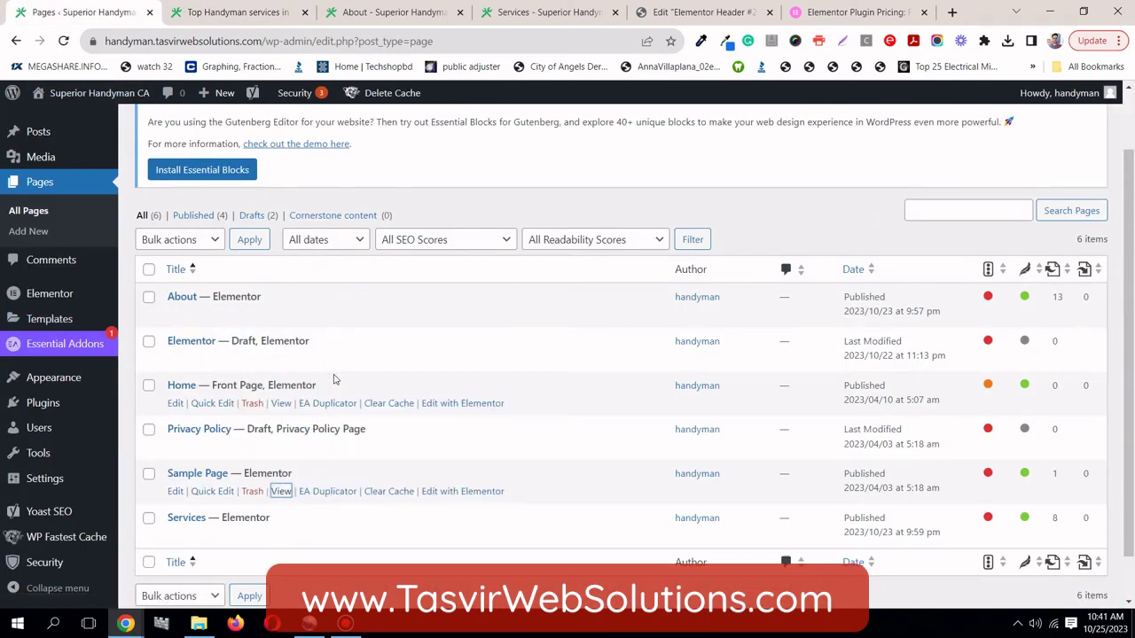
click(696, 10)
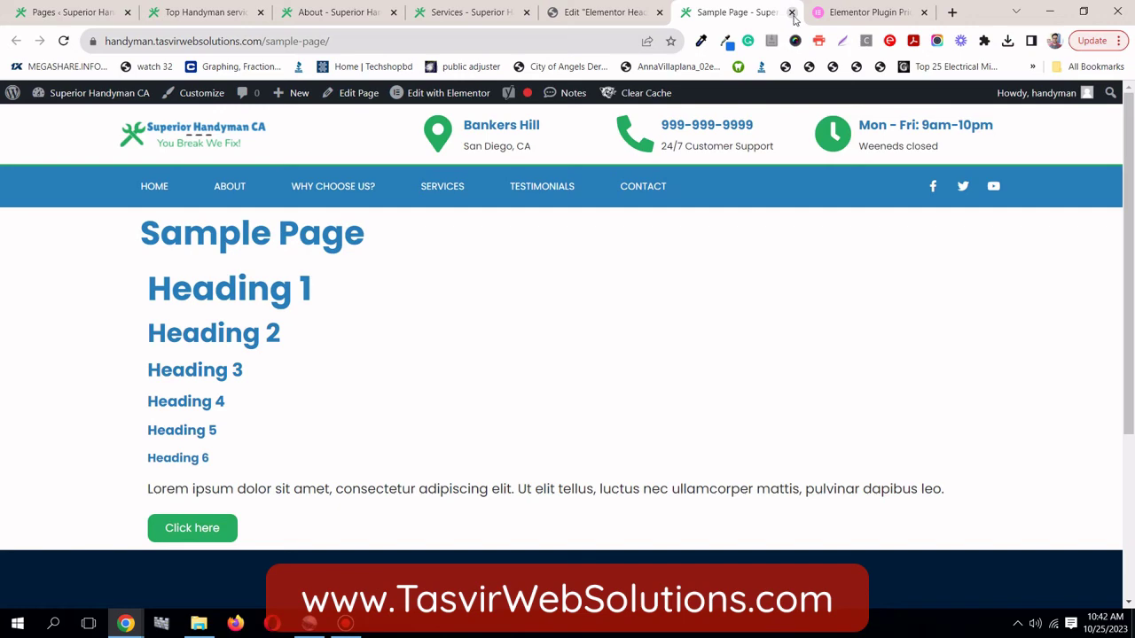
click(792, 12)
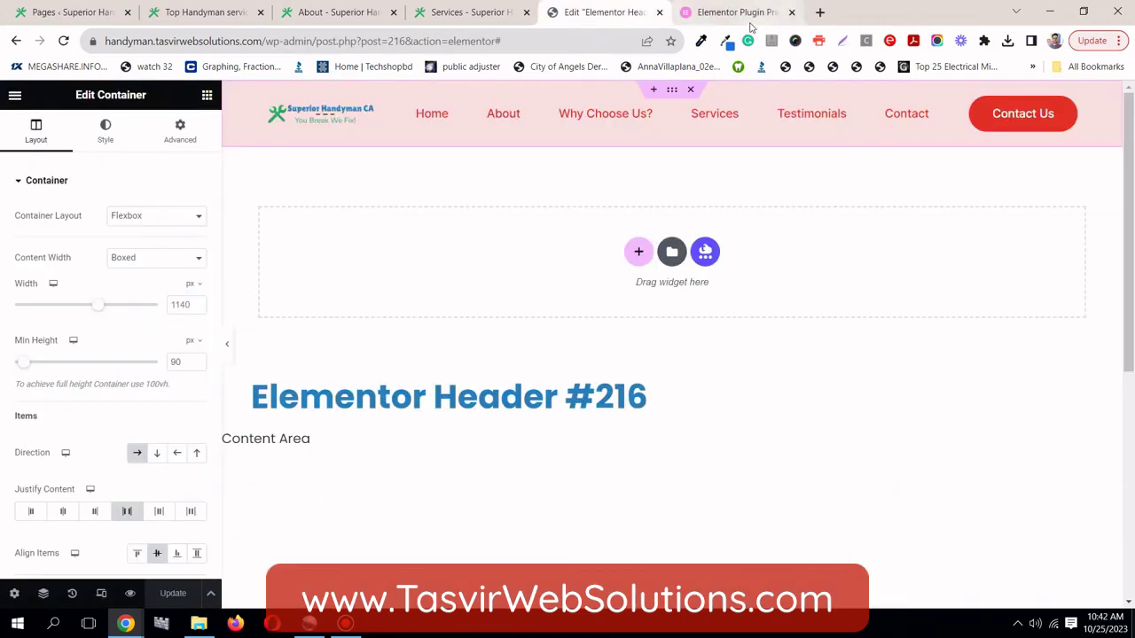